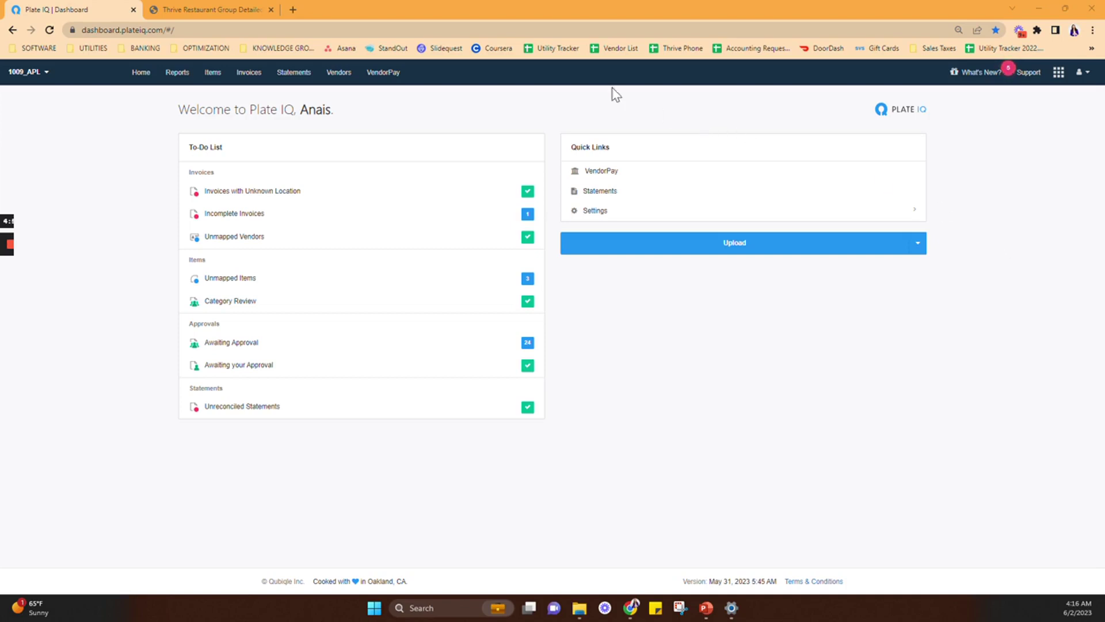
- Open the Sysco Lincoln invoice from the invoices needing attention and bring up its line items
click(255, 75)
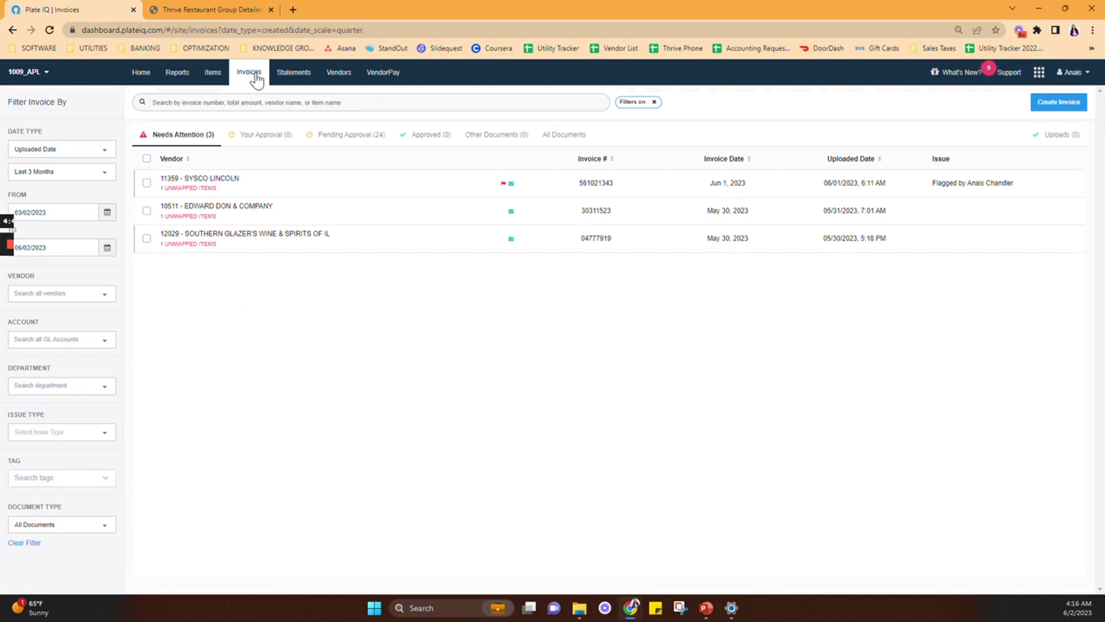
click(285, 187)
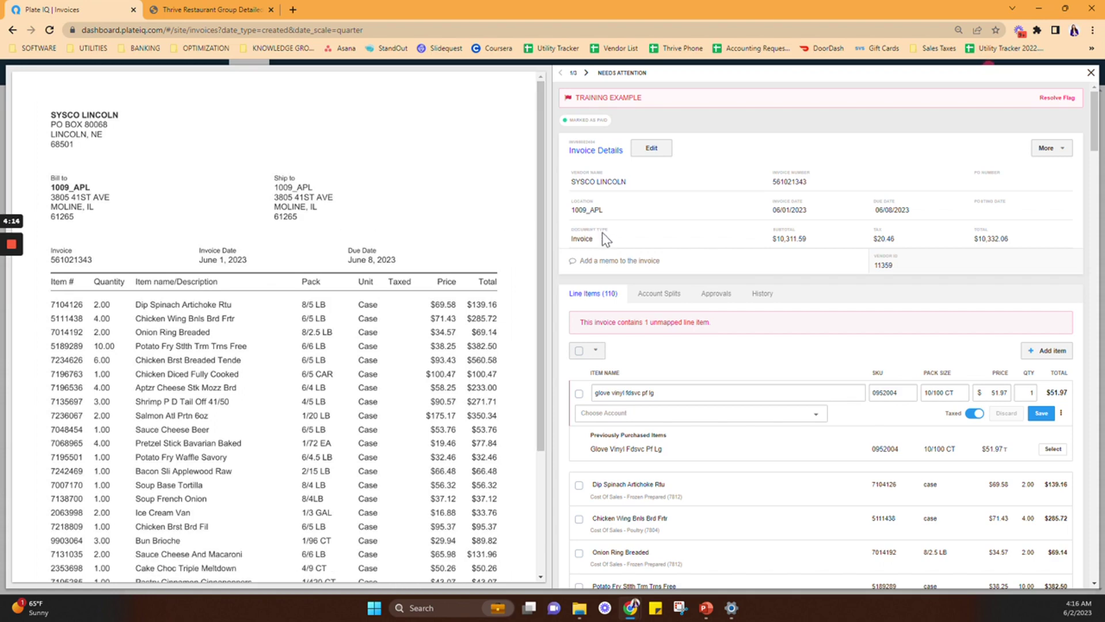
scroll(602, 233, down, 2)
scroll(602, 233, down, 1)
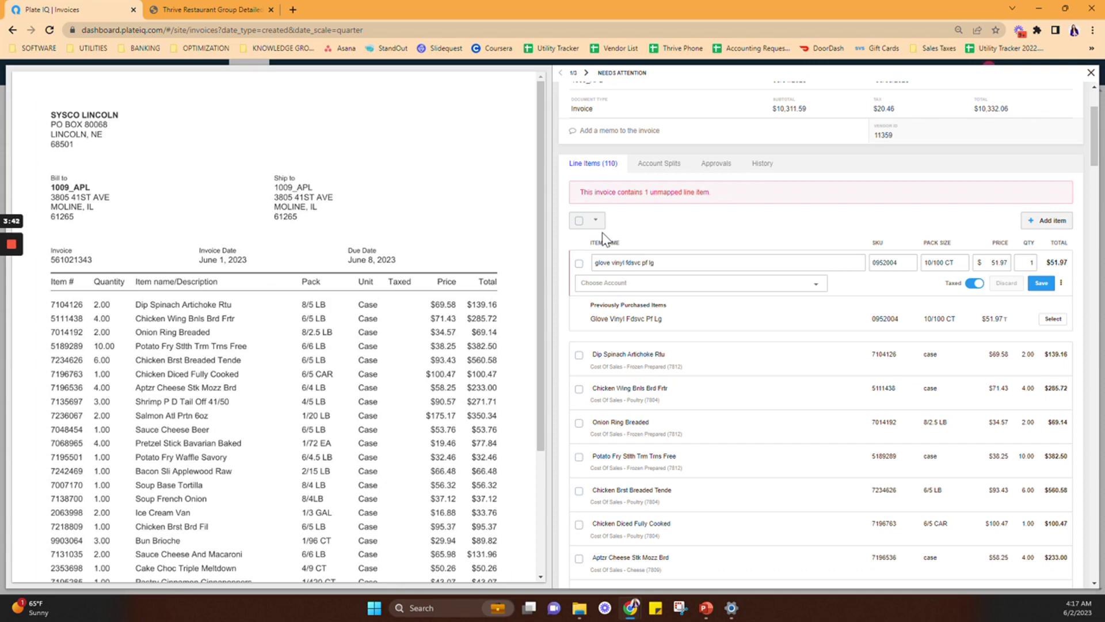
- Map the Chicken Wing Bnls Brd Frtr, Chicken Brst Breaded Tende and Chicken Diced Fully Cooked line items to Cost of Sales - Poultry (7804), always automatically
scroll(603, 235, down, 2)
click(579, 284)
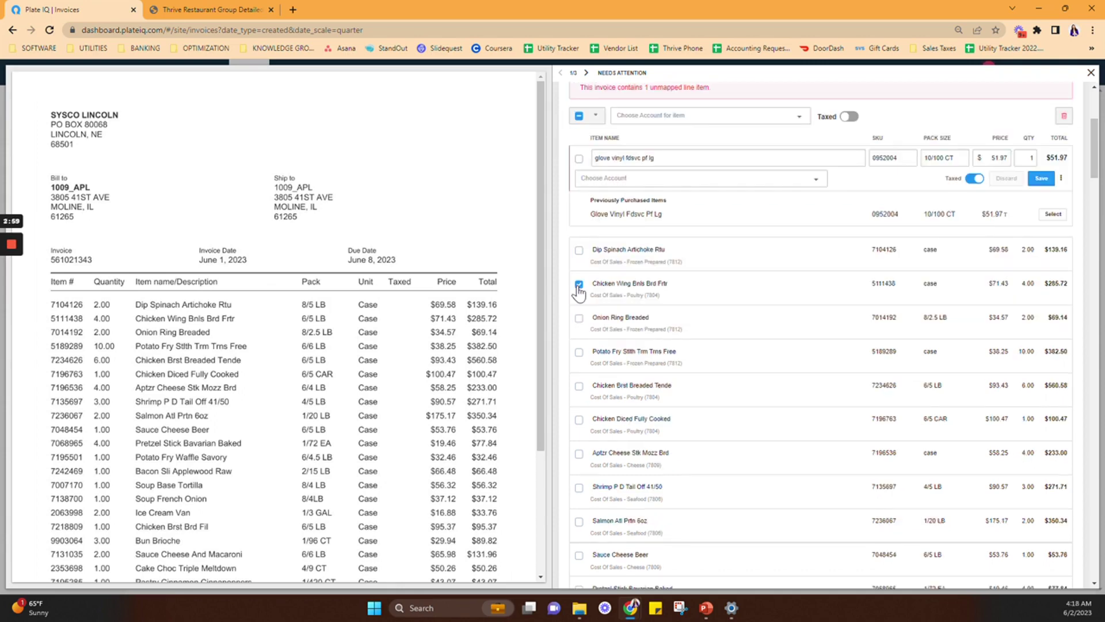
click(579, 386)
click(579, 420)
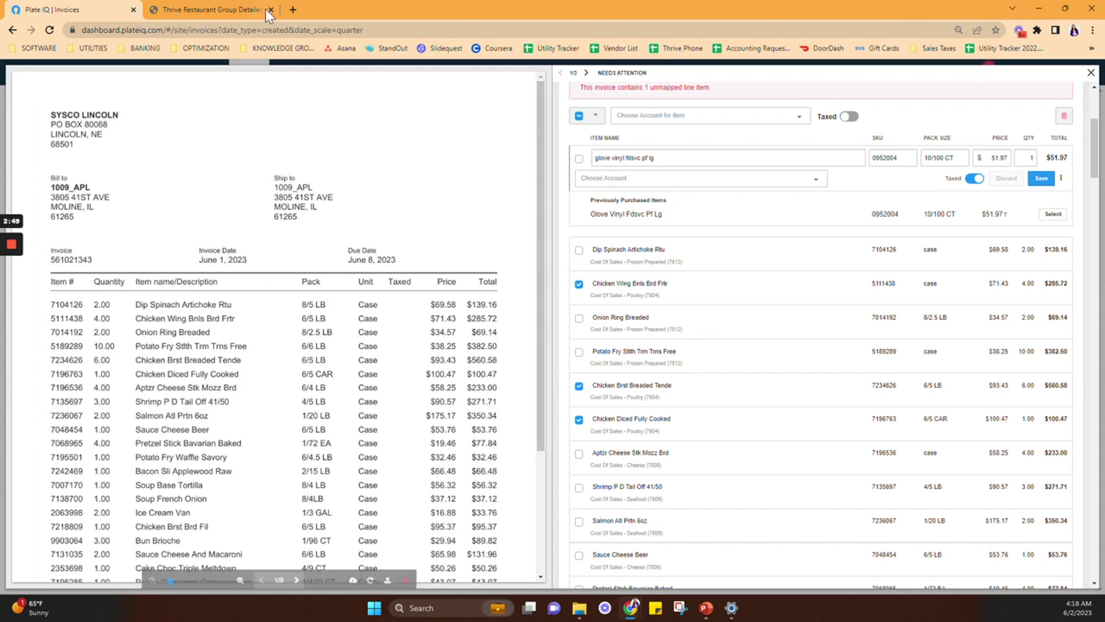
click(211, 9)
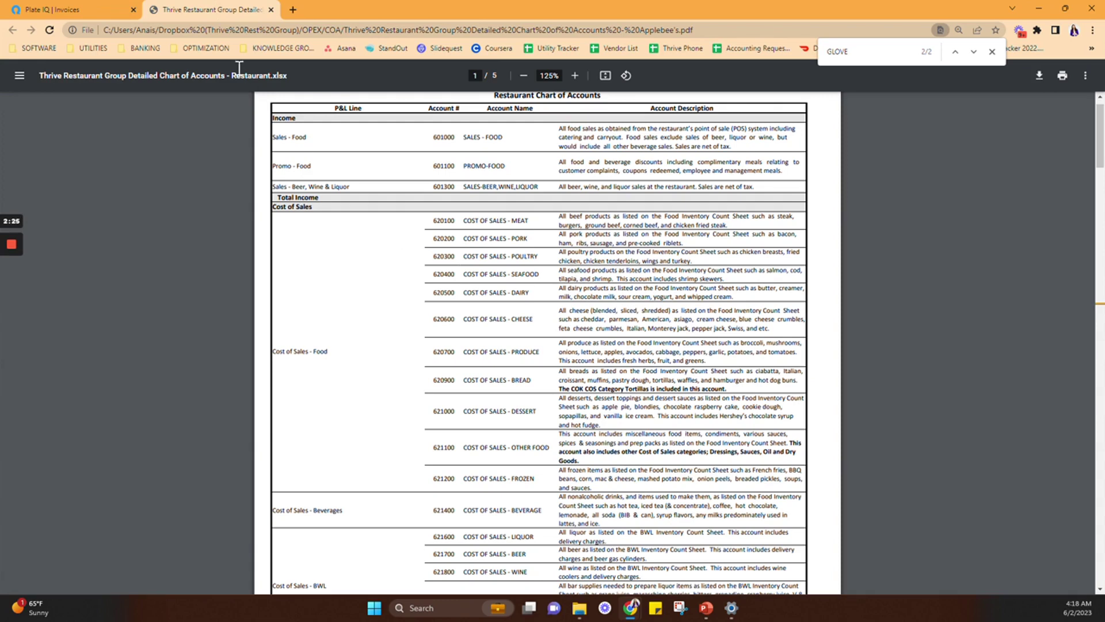
click(97, 13)
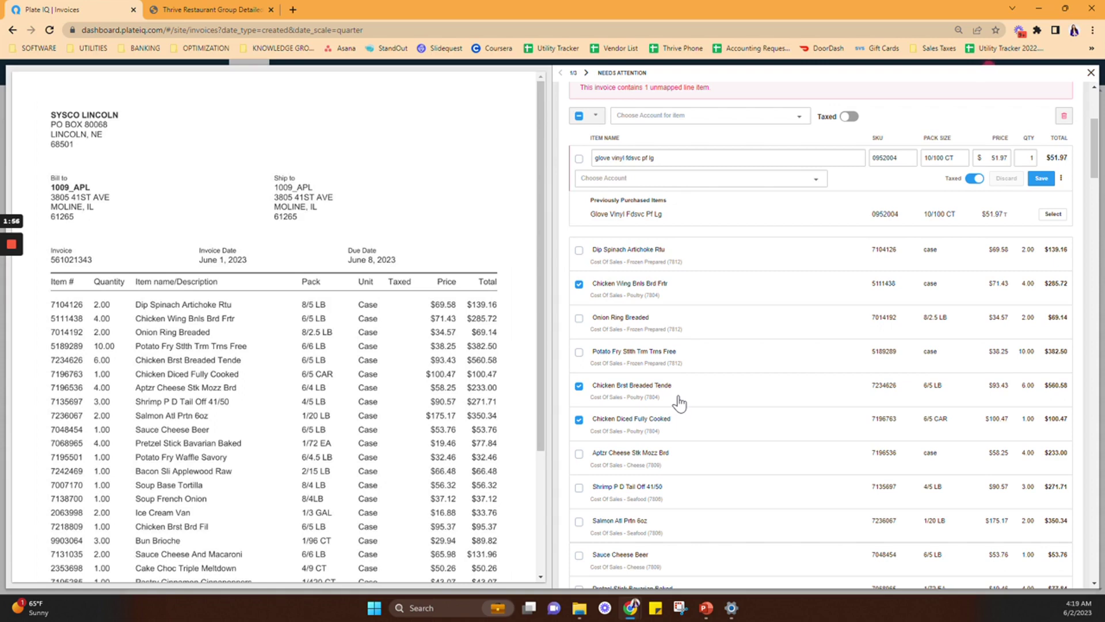
scroll(680, 403, up, 1)
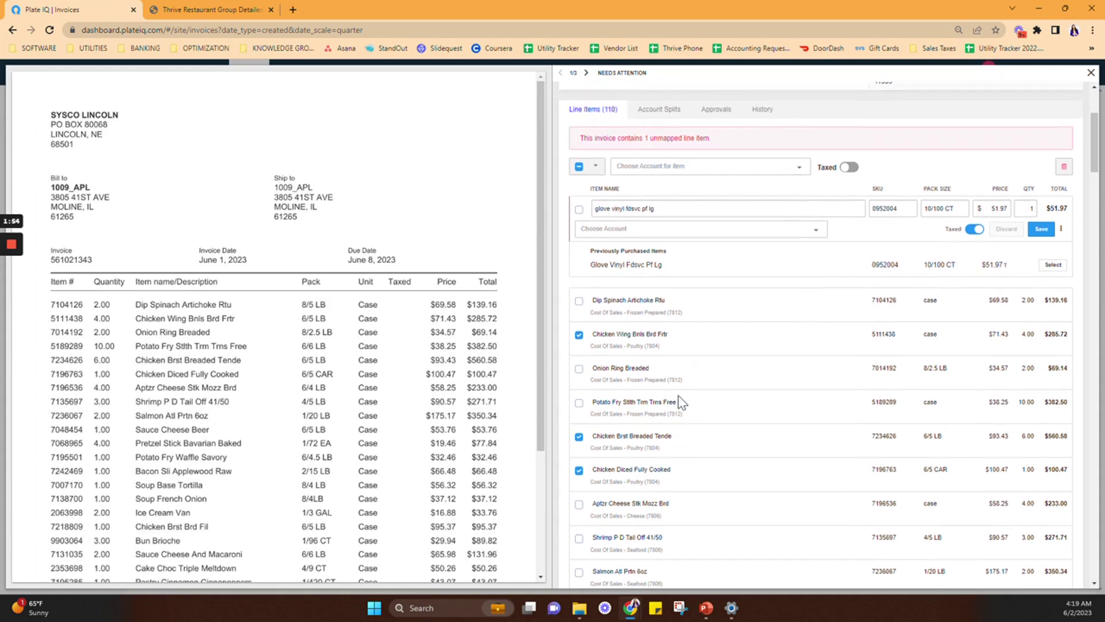
click(673, 168)
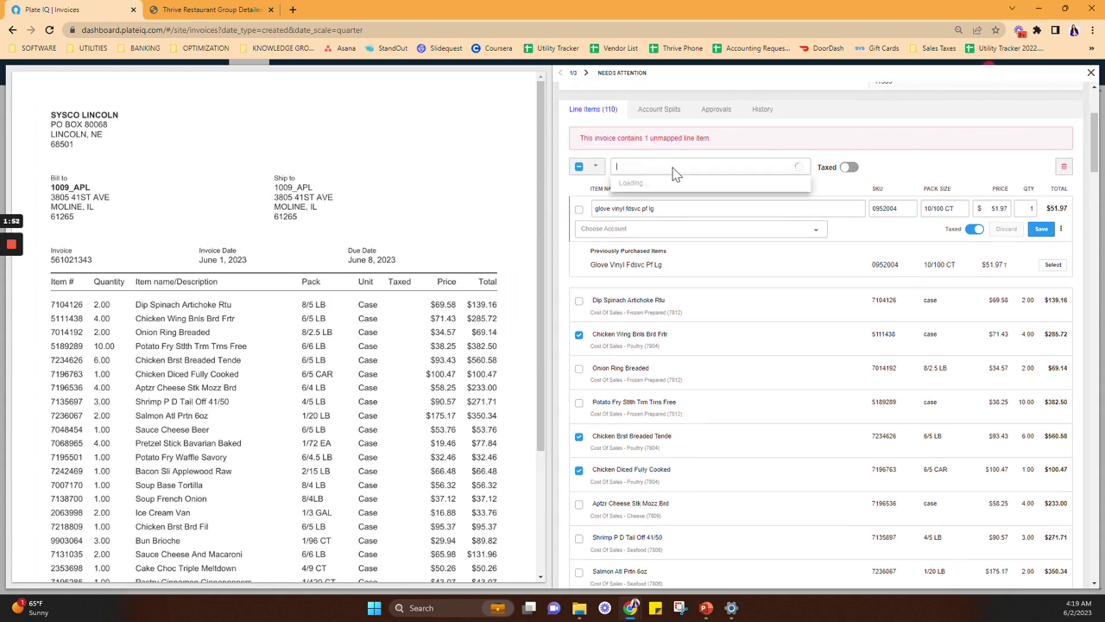
text(POULT)
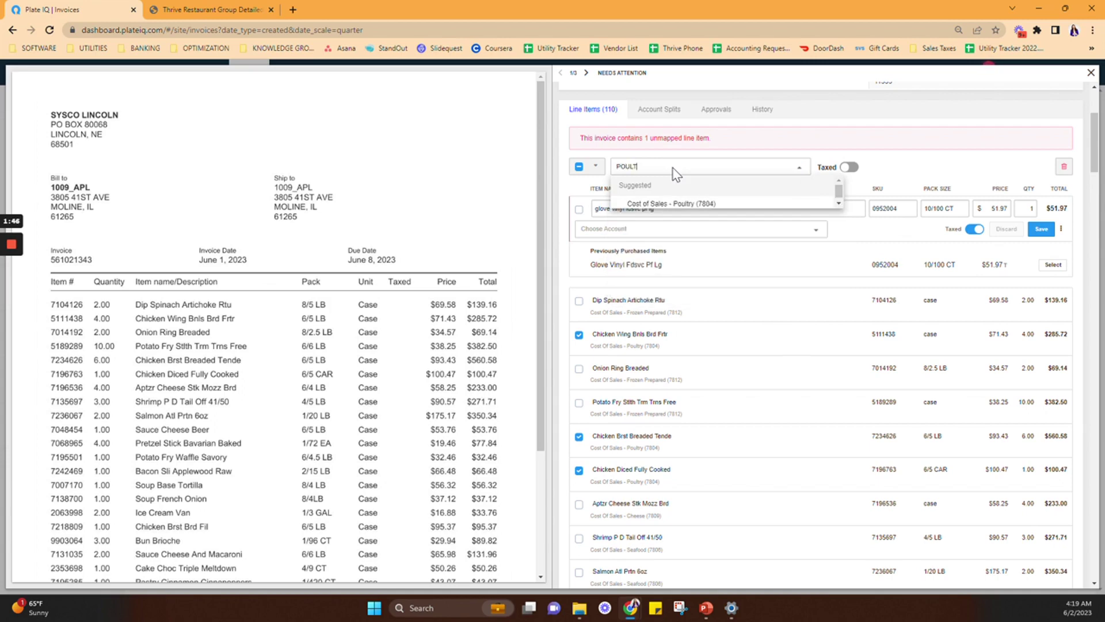
click(721, 204)
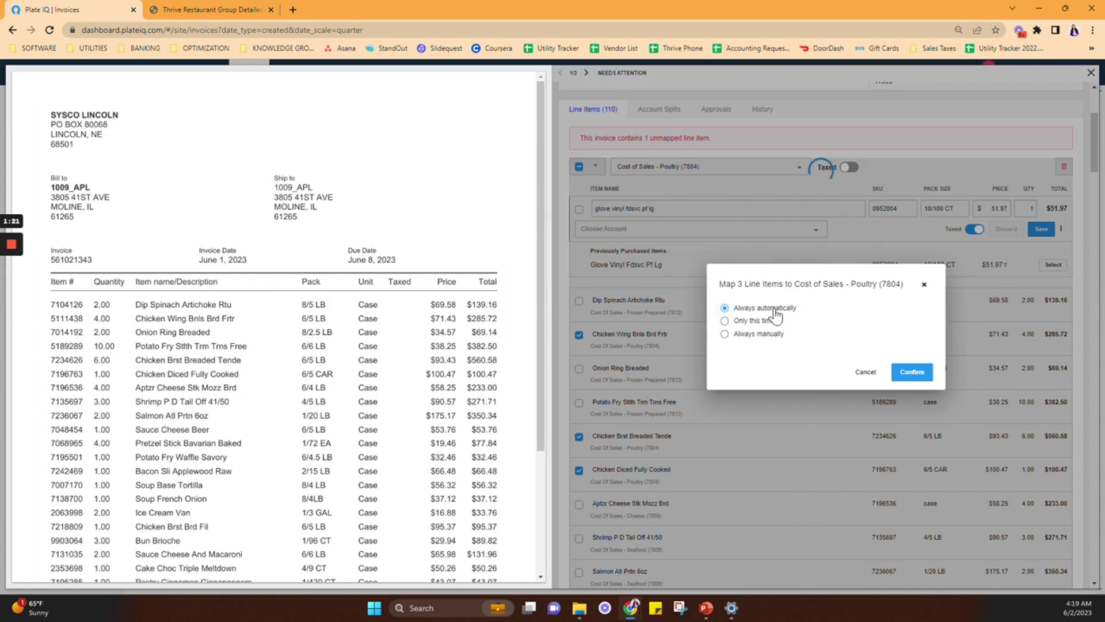
click(914, 376)
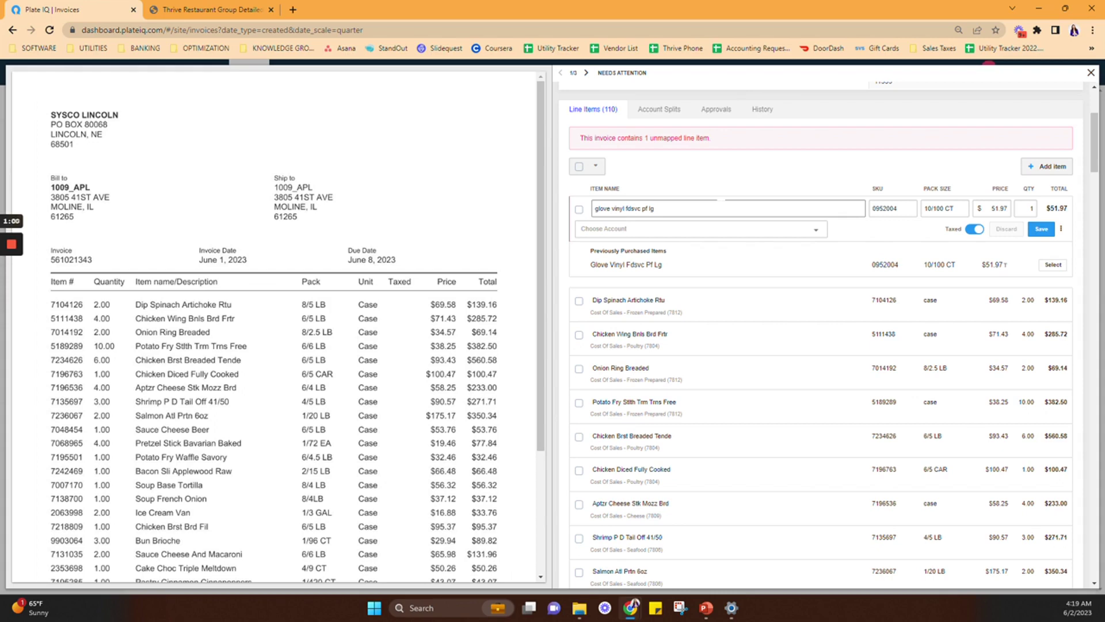
- Search the Restaurant Chart of Accounts PDF for "GLOVE" to identify the matching account, and return to the invoice
click(234, 11)
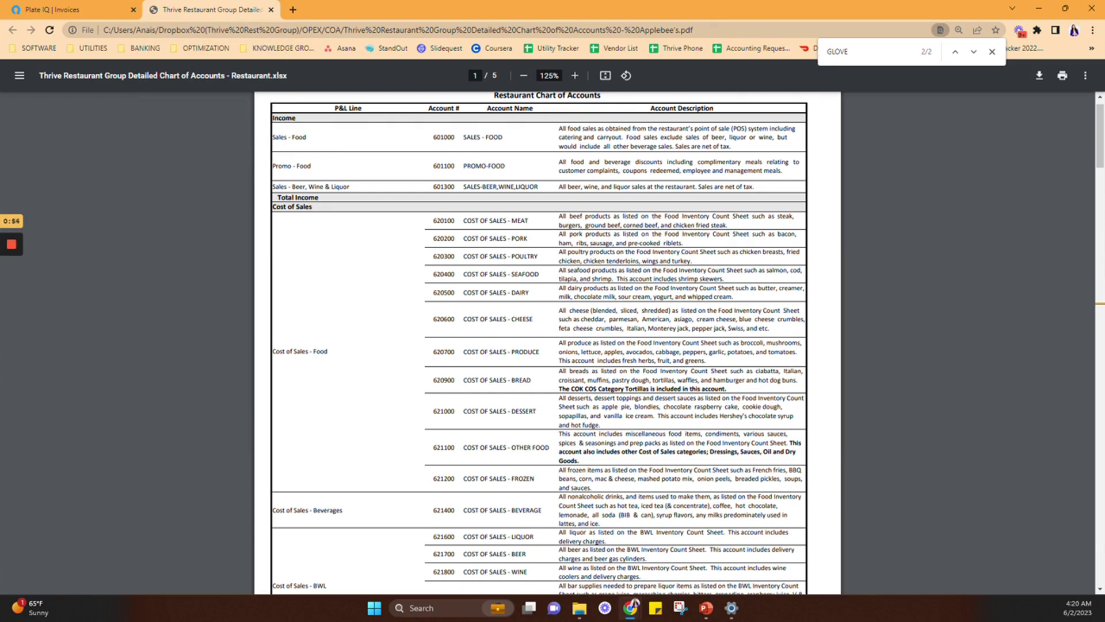
key(Return)
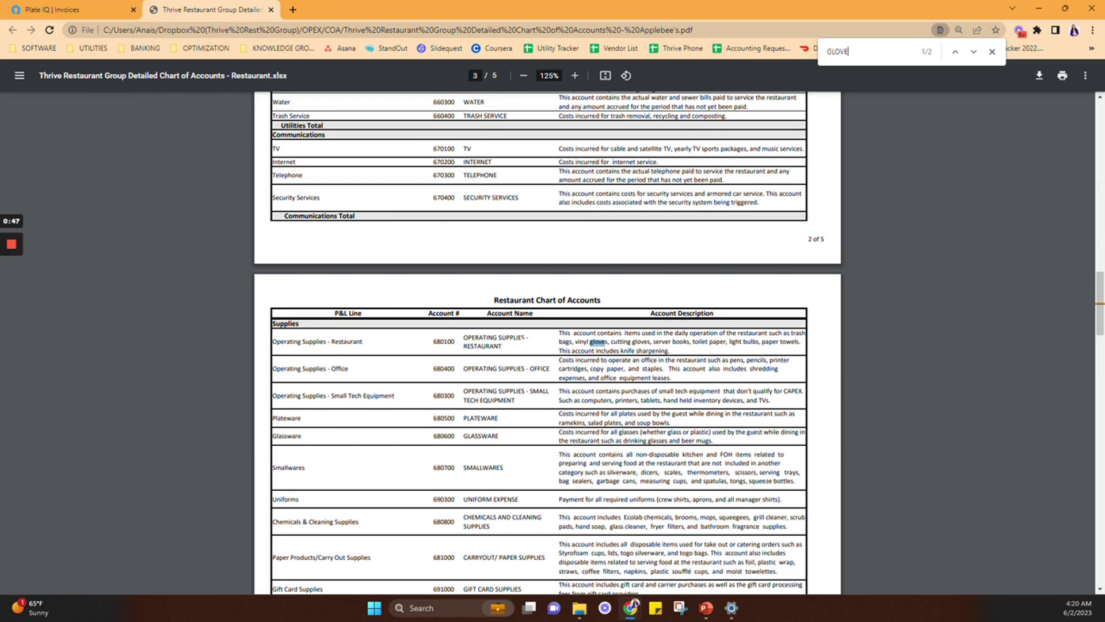
click(107, 8)
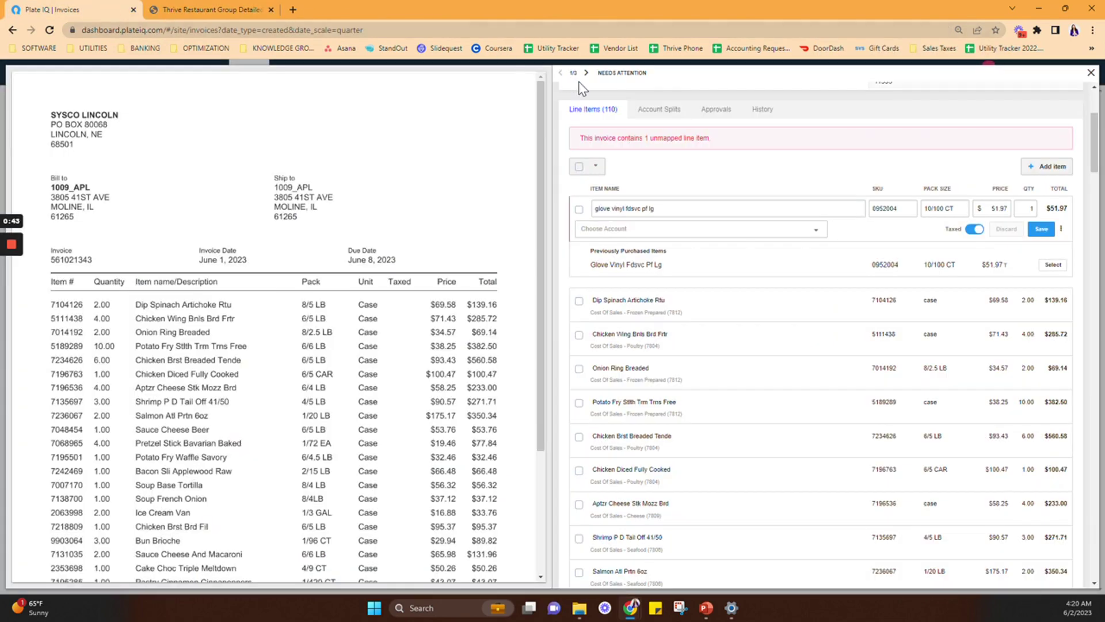
- Map the unmapped "glove vinyl fdsvc pf lg" line item to Operating Supplies (8200), always automatically
click(700, 231)
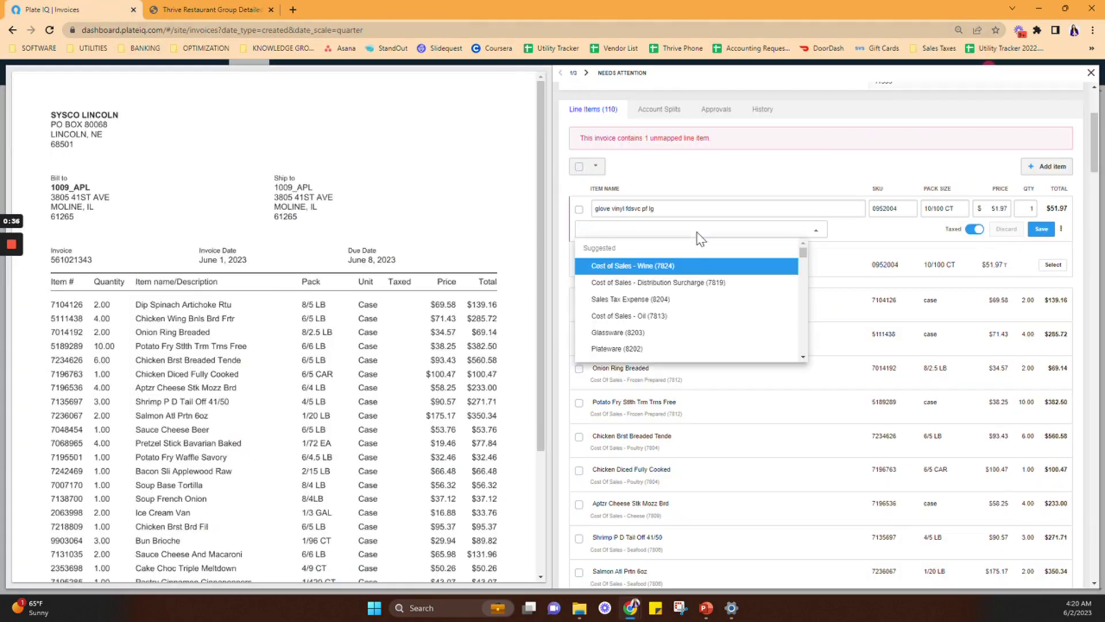
click(578, 210)
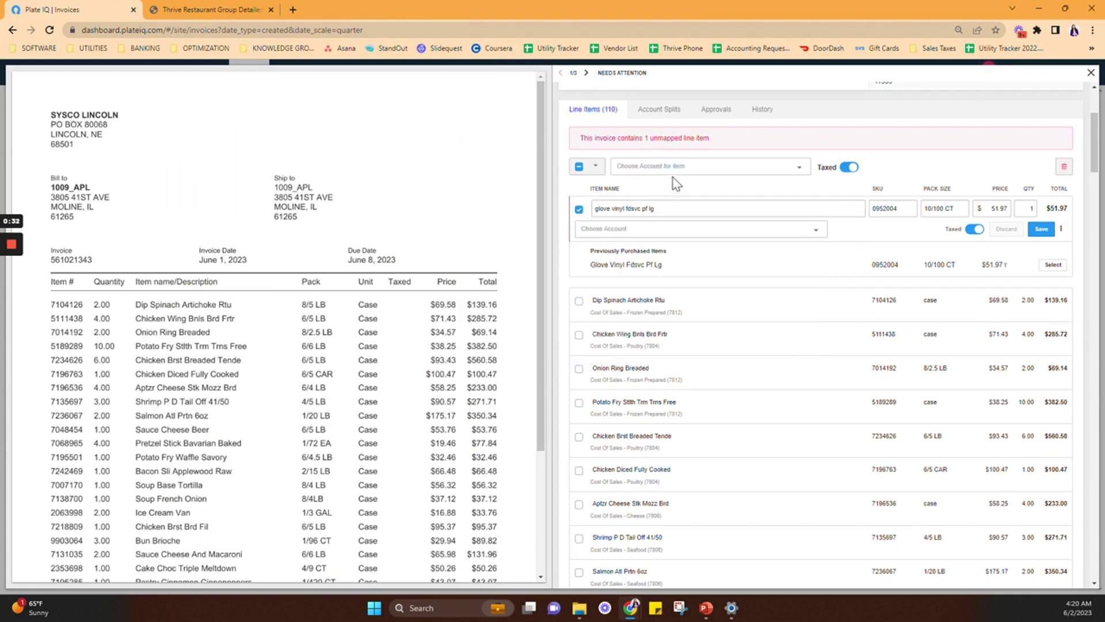
click(684, 166)
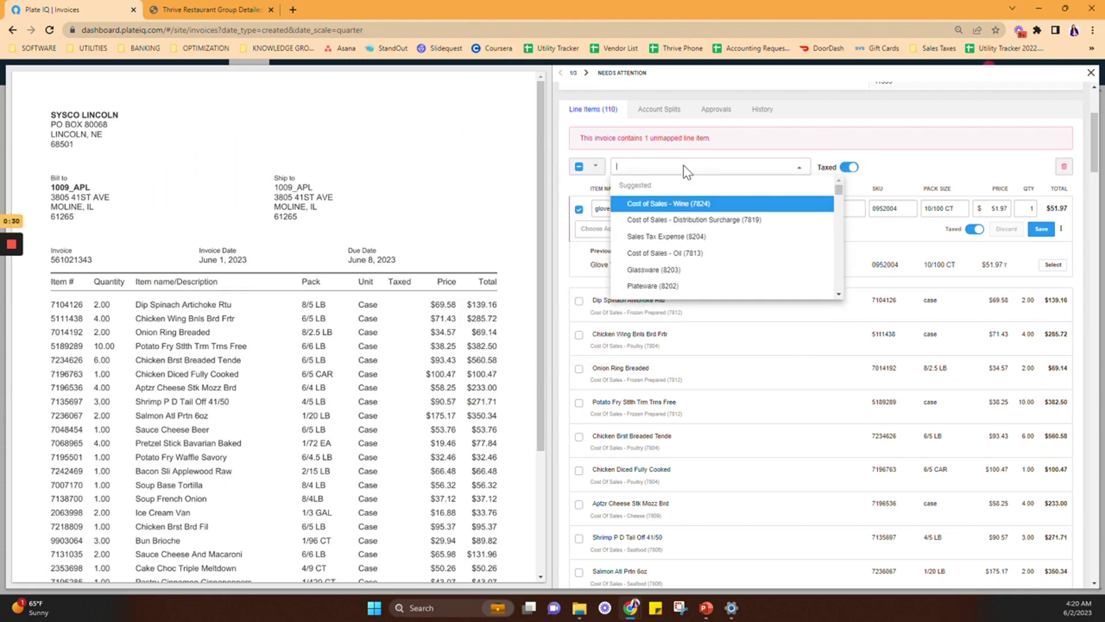
text(SUPPLIES)
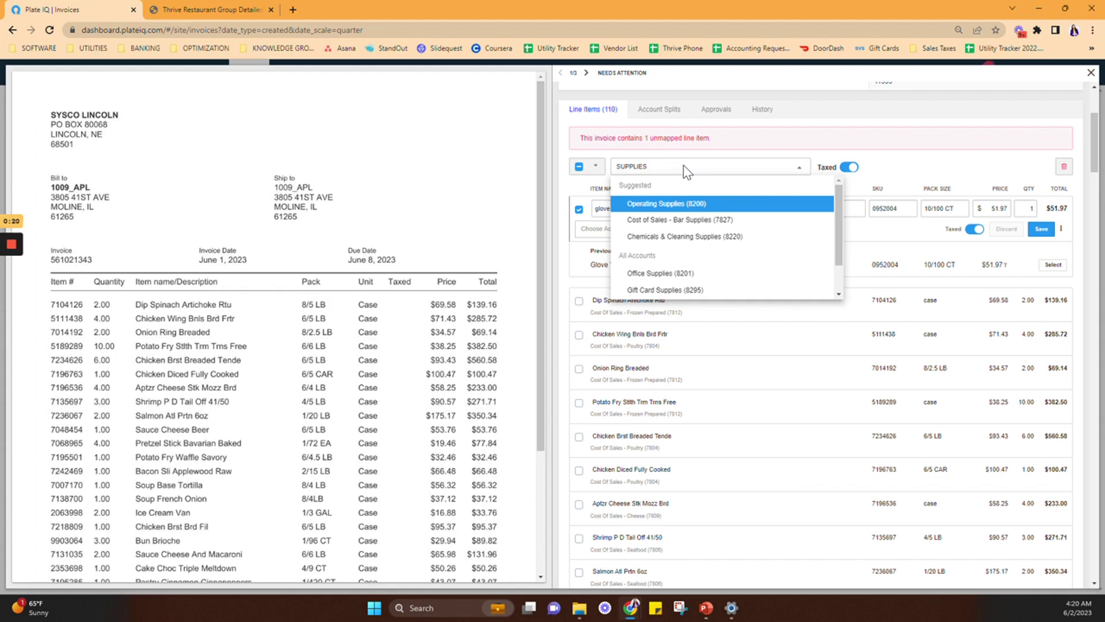
click(748, 205)
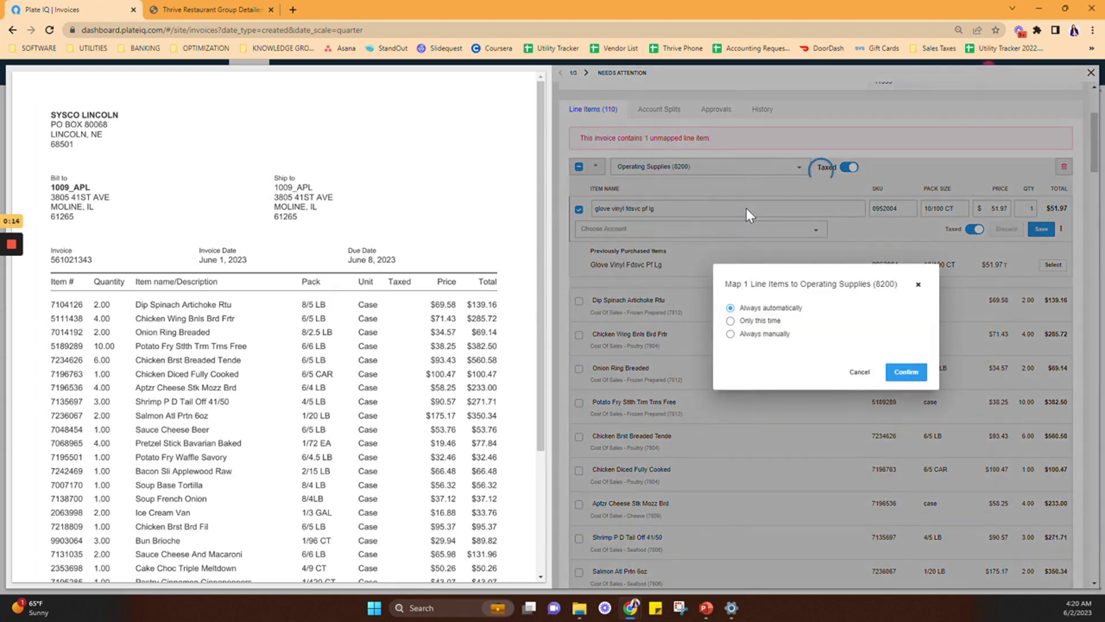
click(906, 371)
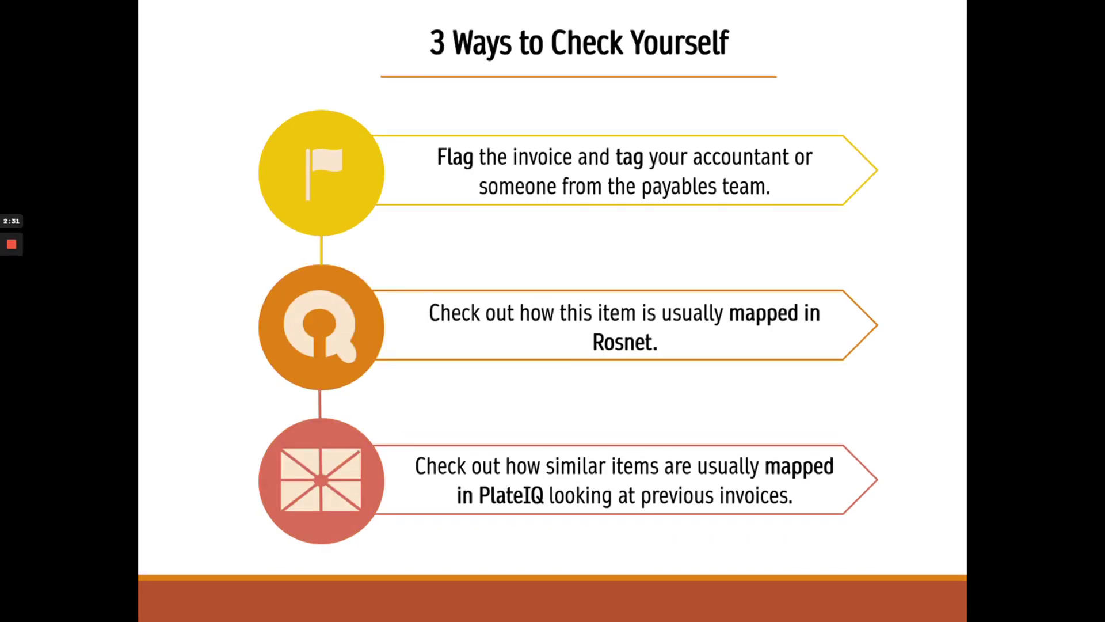
key(Right)
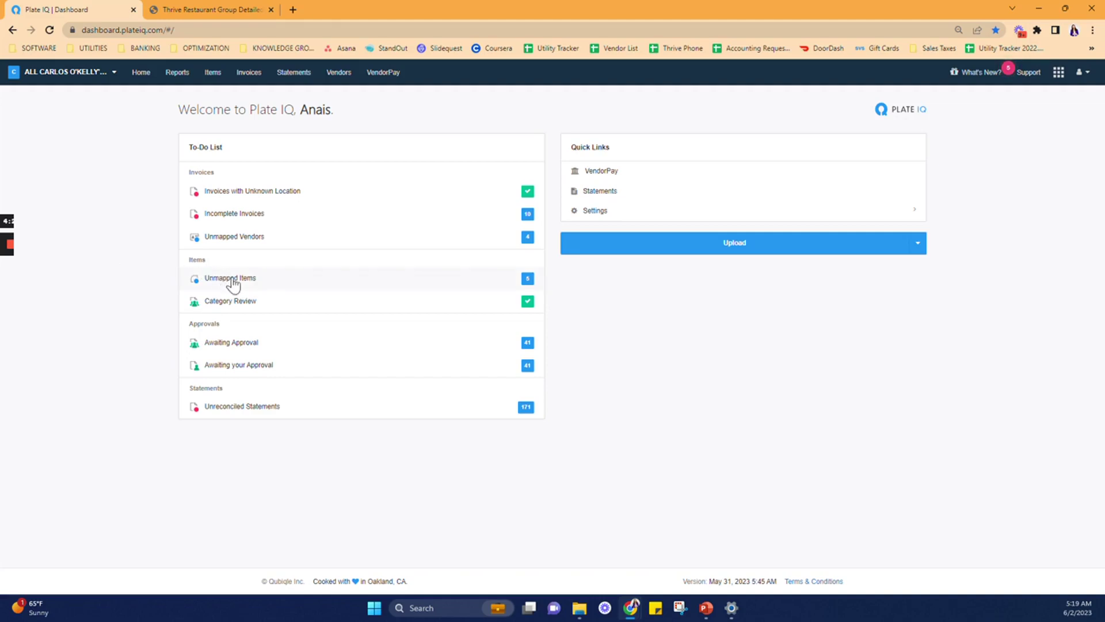
- Review the unmapped items across all Carlos O'Kelly's locations, and show the account choices for the grease trap cleaning item in the Items list
click(299, 282)
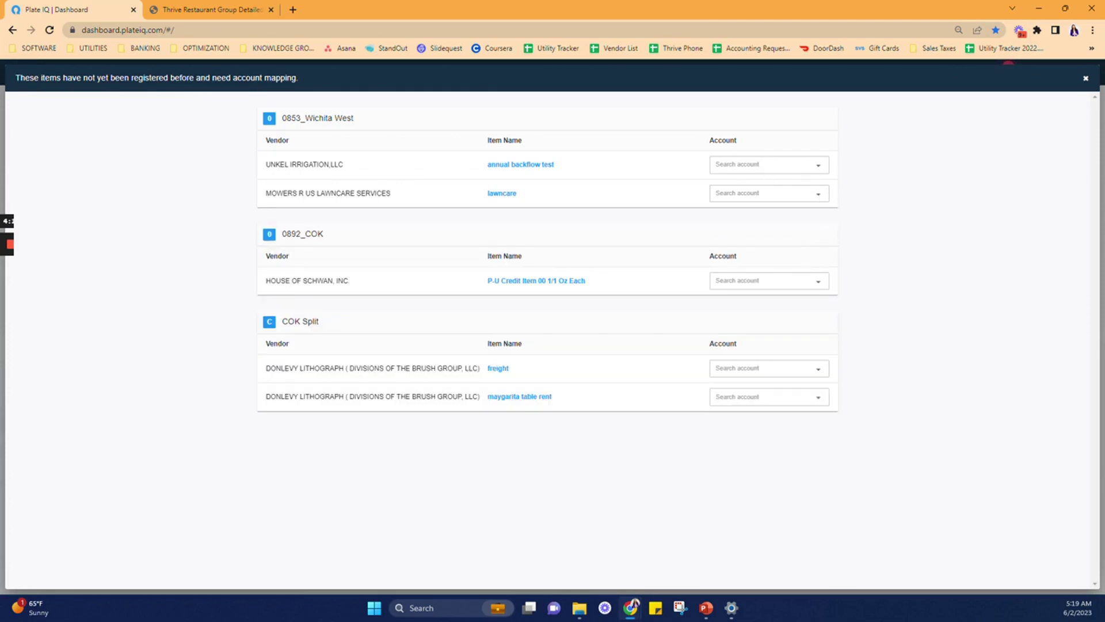
click(1086, 79)
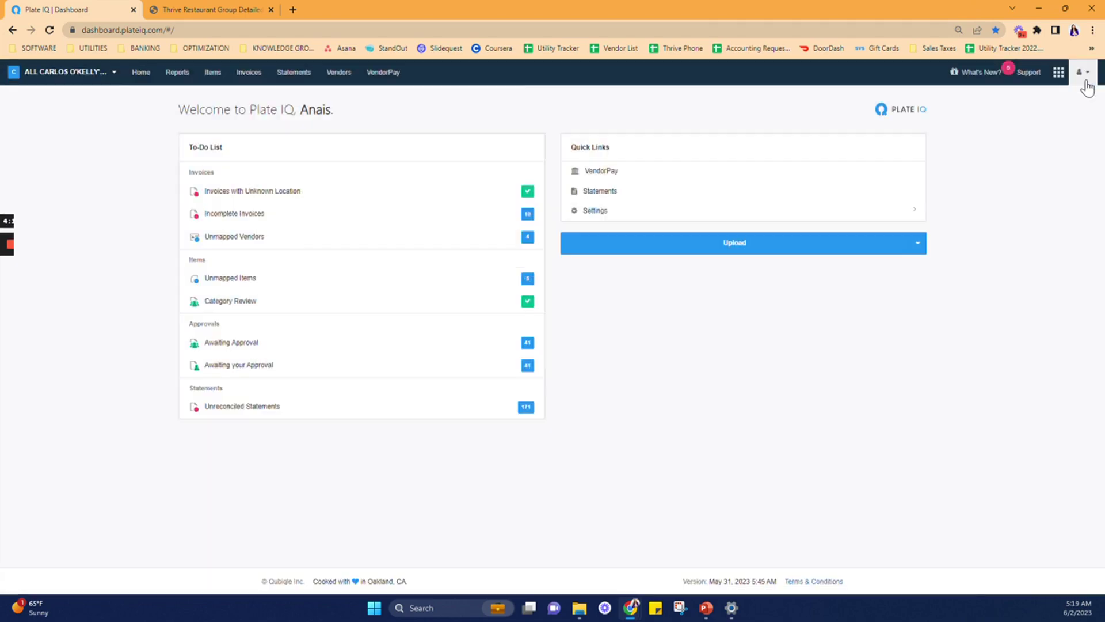
click(214, 73)
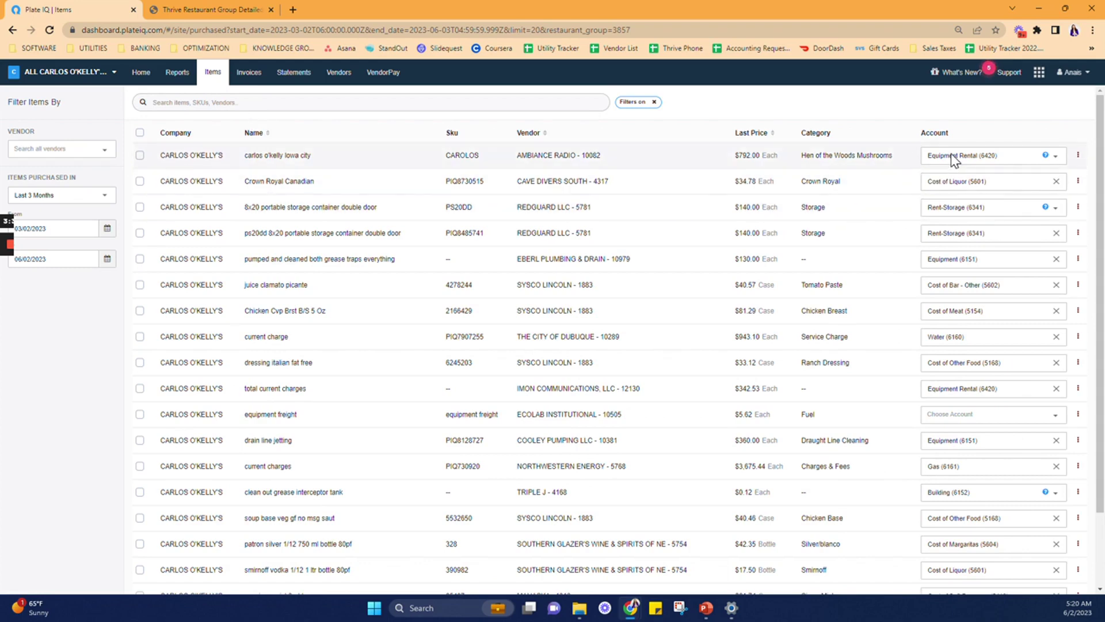
click(957, 262)
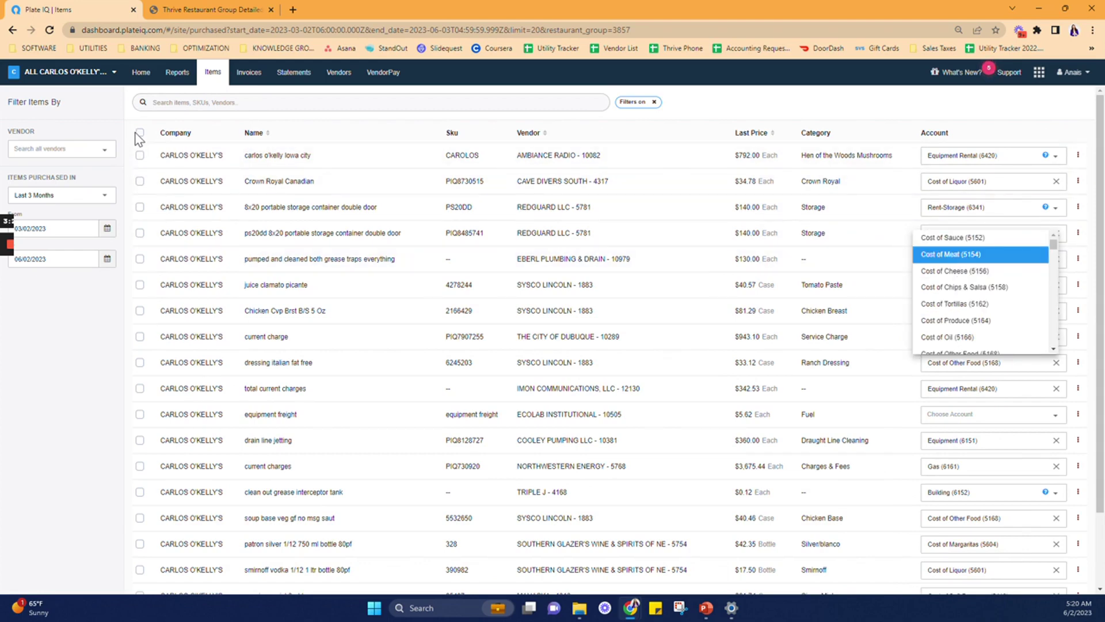
- Select the Ambiance Radio, 8x20 portable storage container, grease trap and Chicken Cvp Brst items, and show the accounts available for a bulk GL update
click(140, 155)
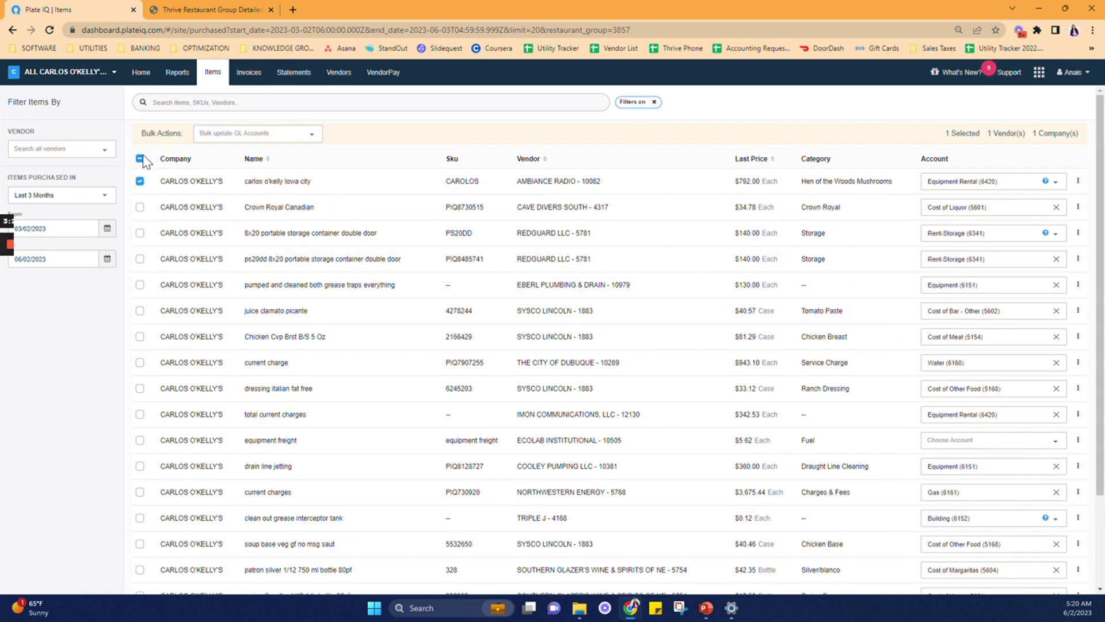
click(140, 232)
click(140, 284)
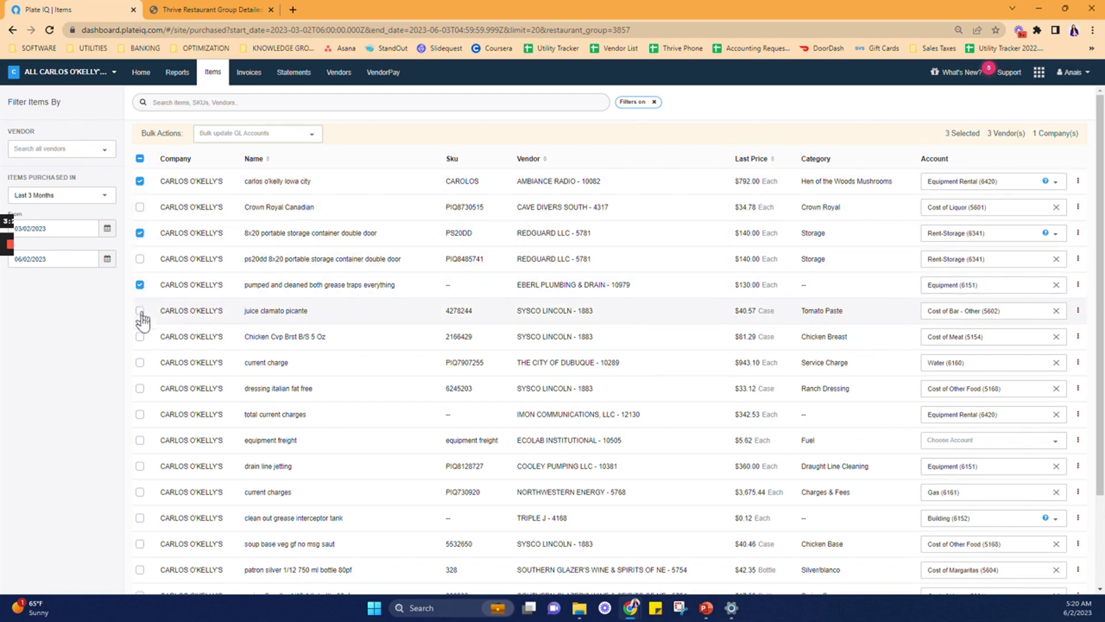
click(140, 337)
click(243, 103)
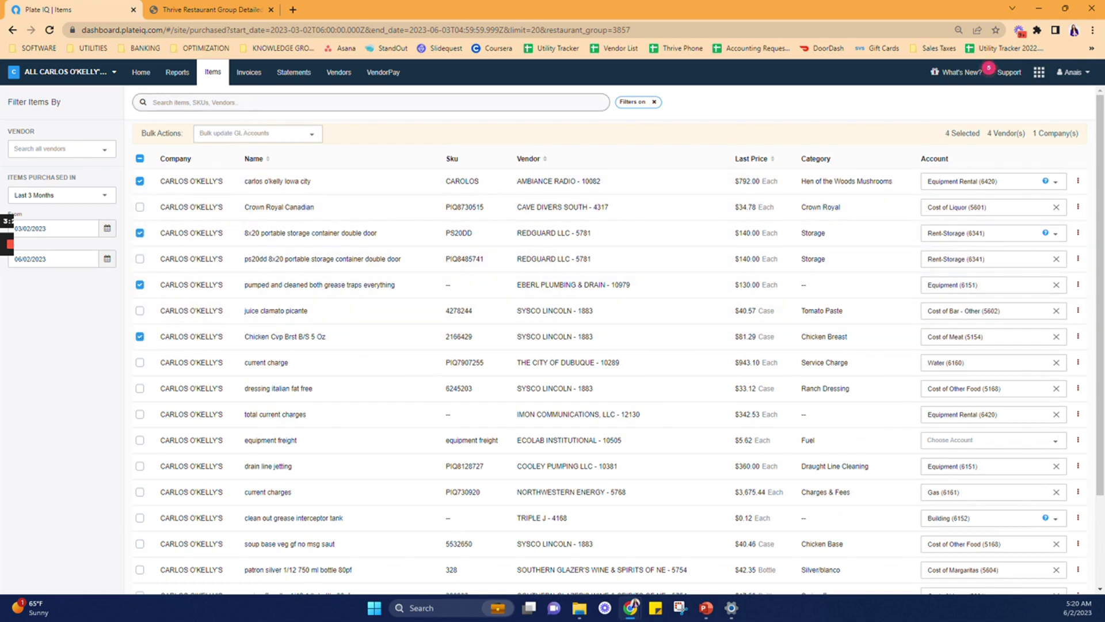
click(255, 132)
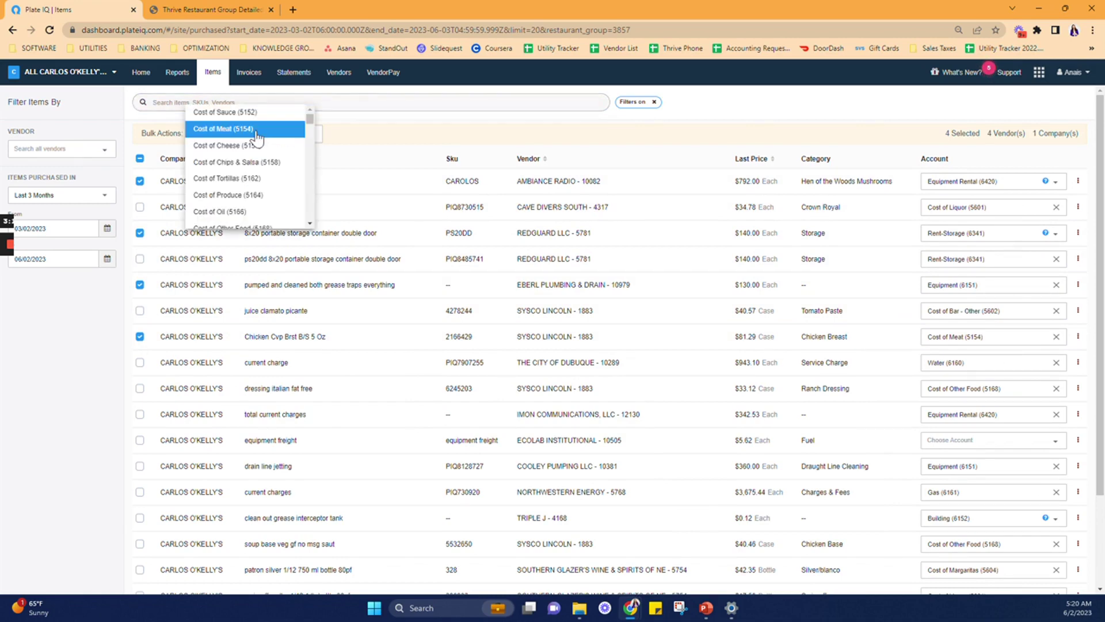
click(708, 104)
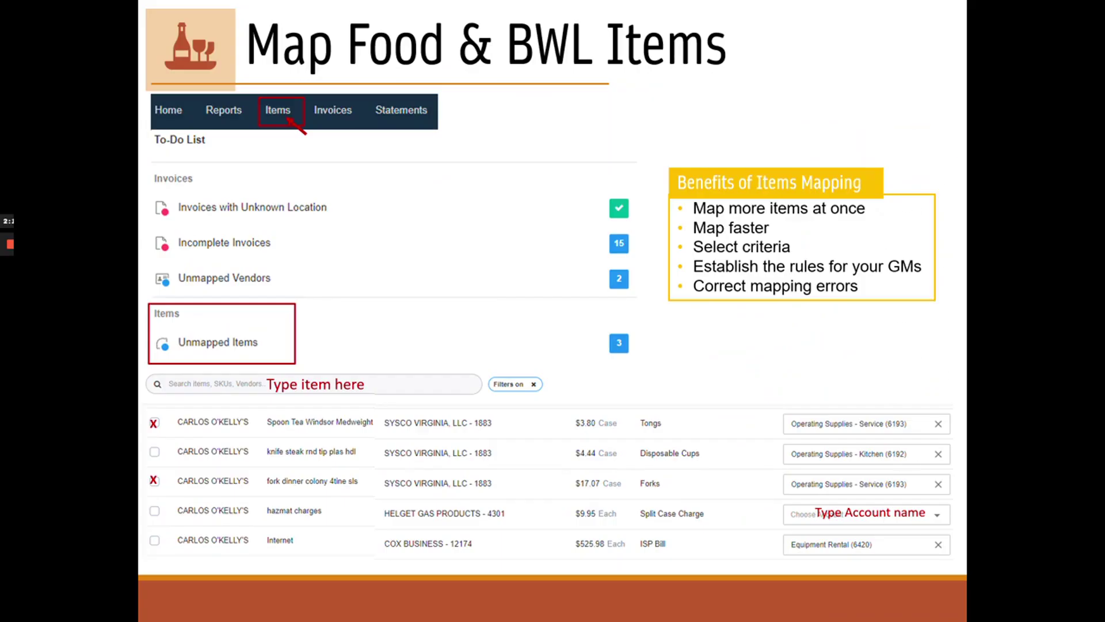
key(Right)
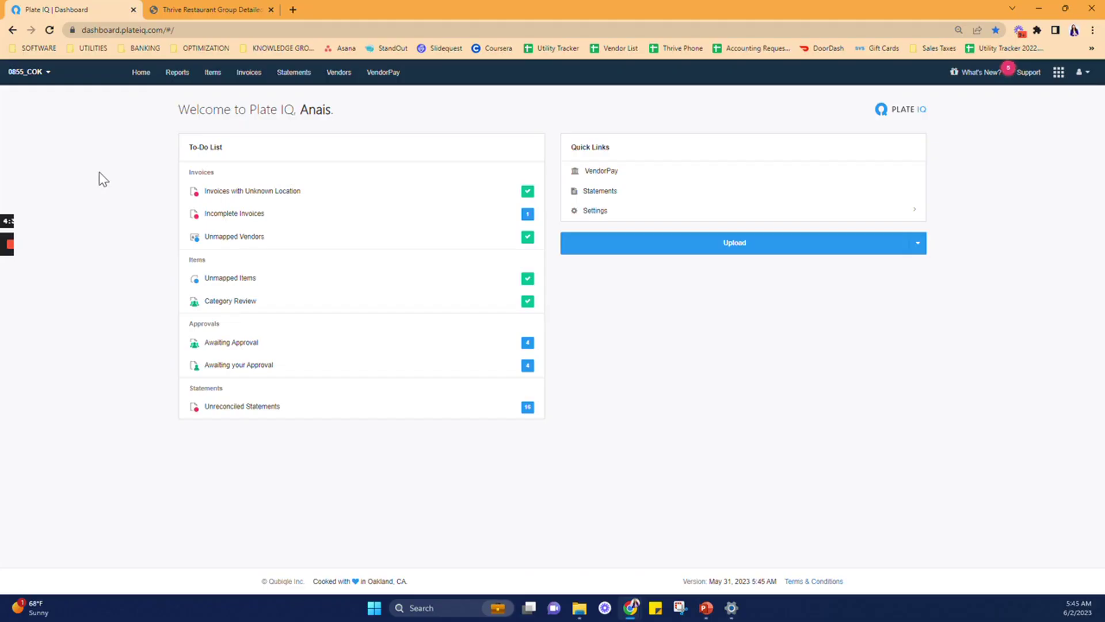
- Open the Pahls Enterprises invoice from the 0855_COK invoices needing attention and examine its billed parts and labor
click(257, 74)
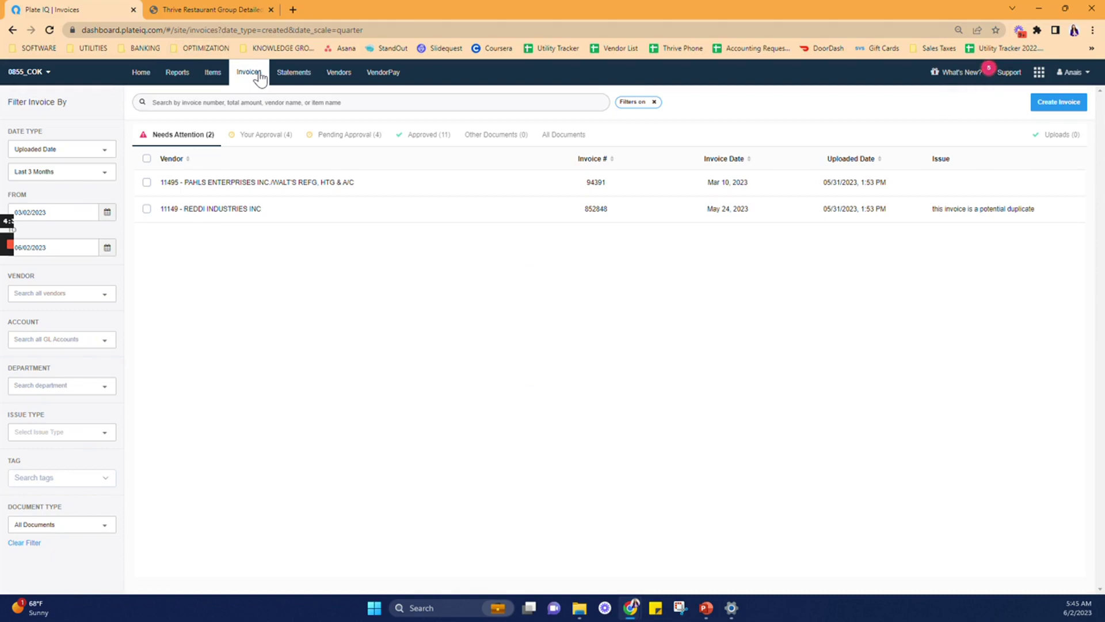
click(383, 195)
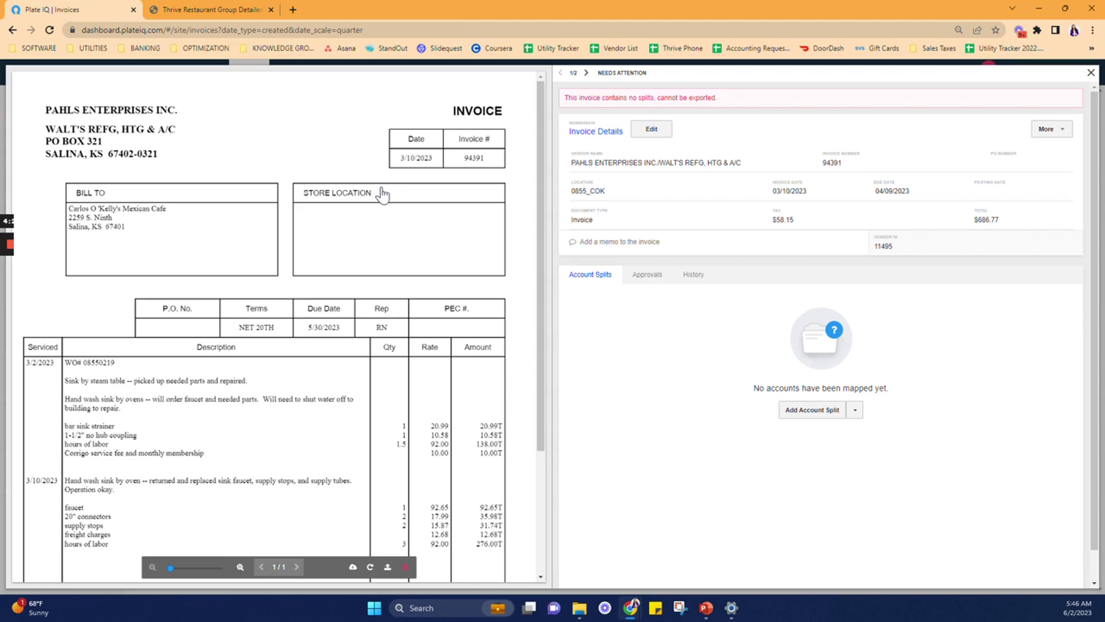
scroll(223, 395, down, 2)
scroll(222, 395, up, 1)
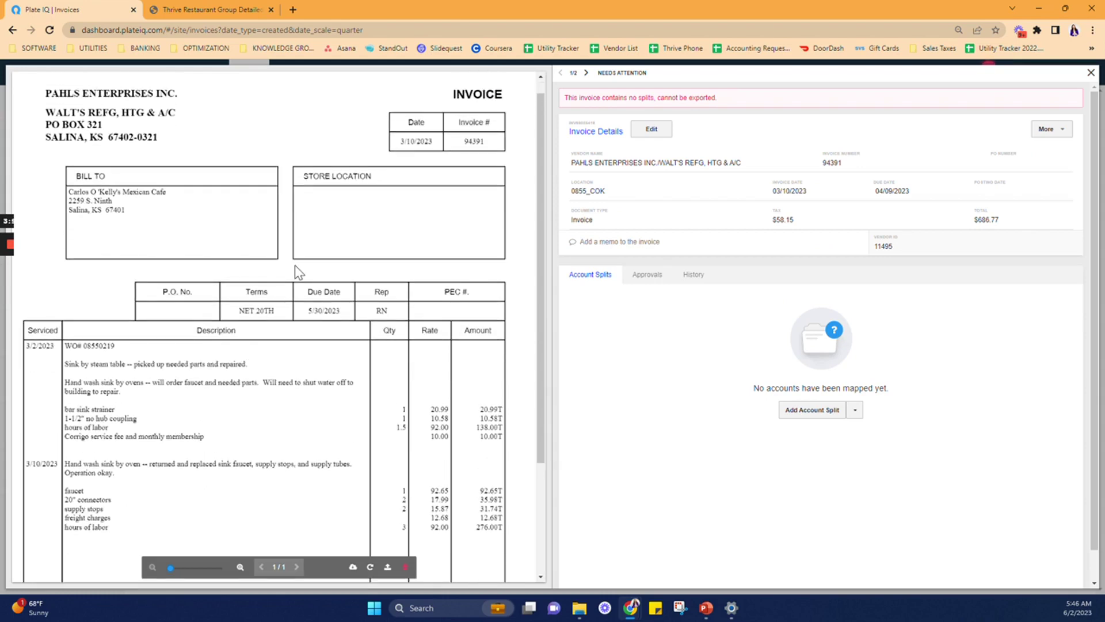
- Check the maintenance account descriptions in the Thrive Restaurant Group chart of accounts against the invoice's sink repairs, and return to the invoice
scroll(294, 266, down, 1)
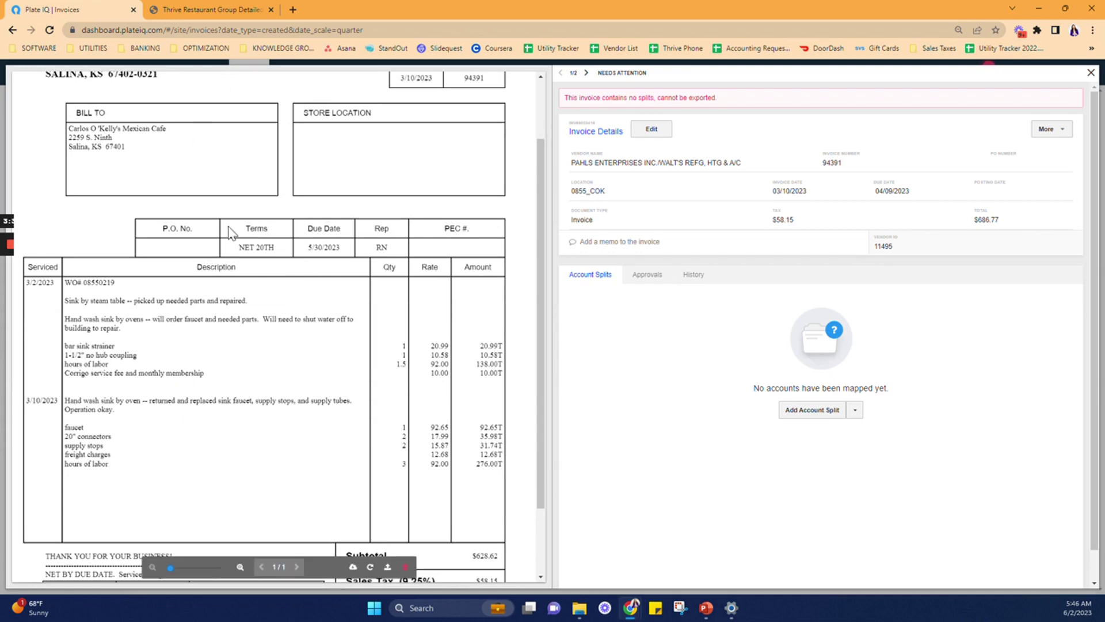
click(237, 8)
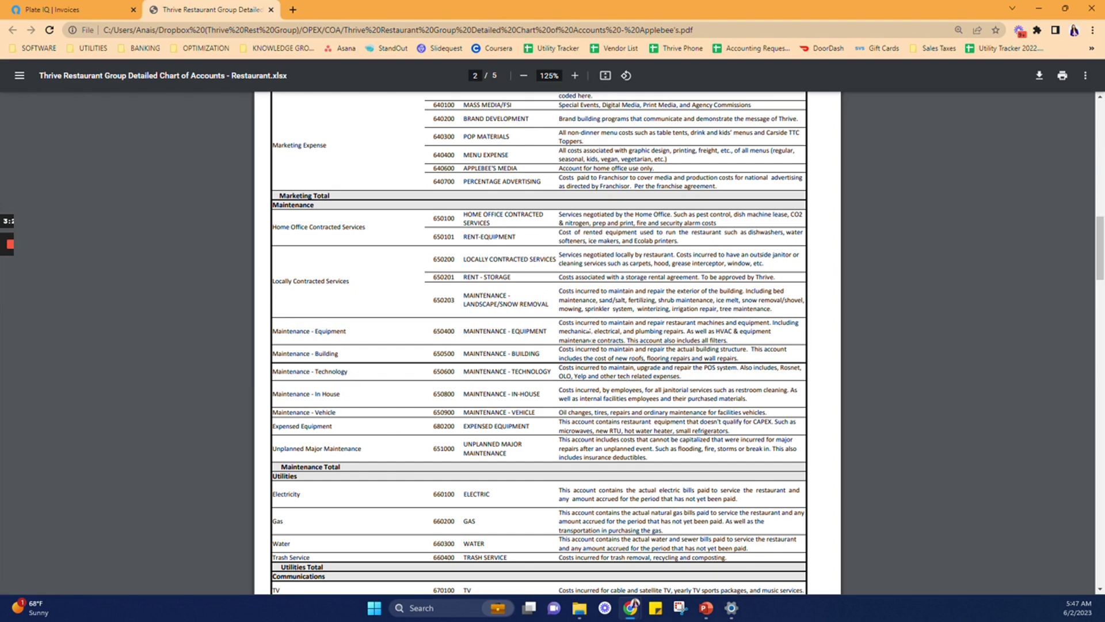
click(114, 8)
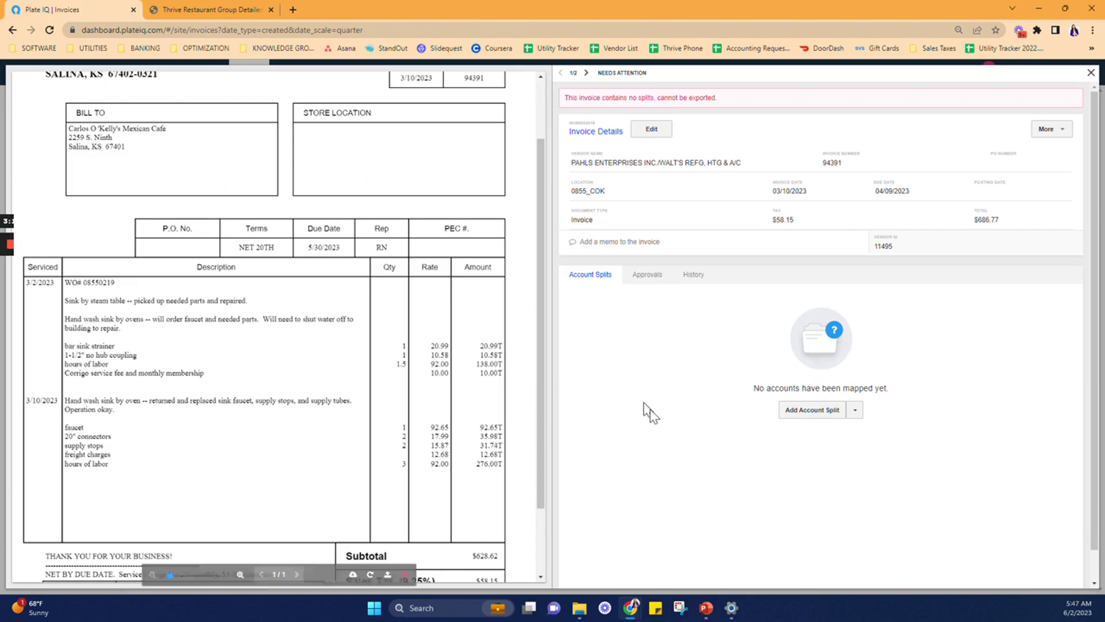
- Add an account split to the Pahls Enterprises invoice for Equipment (6151) with an amount of 343.38
click(819, 412)
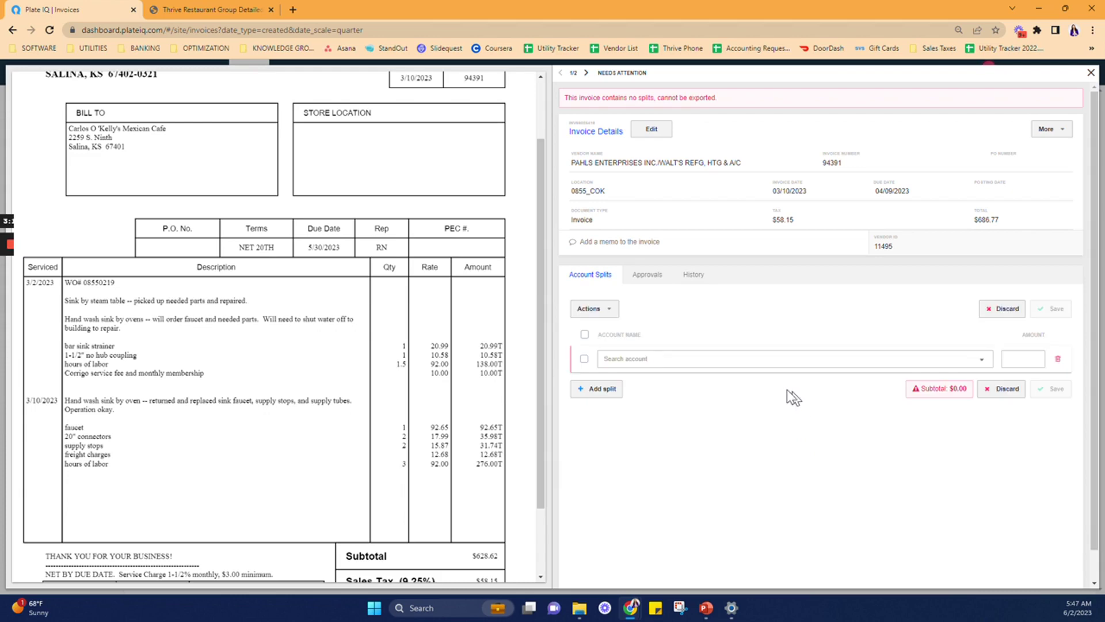
click(726, 367)
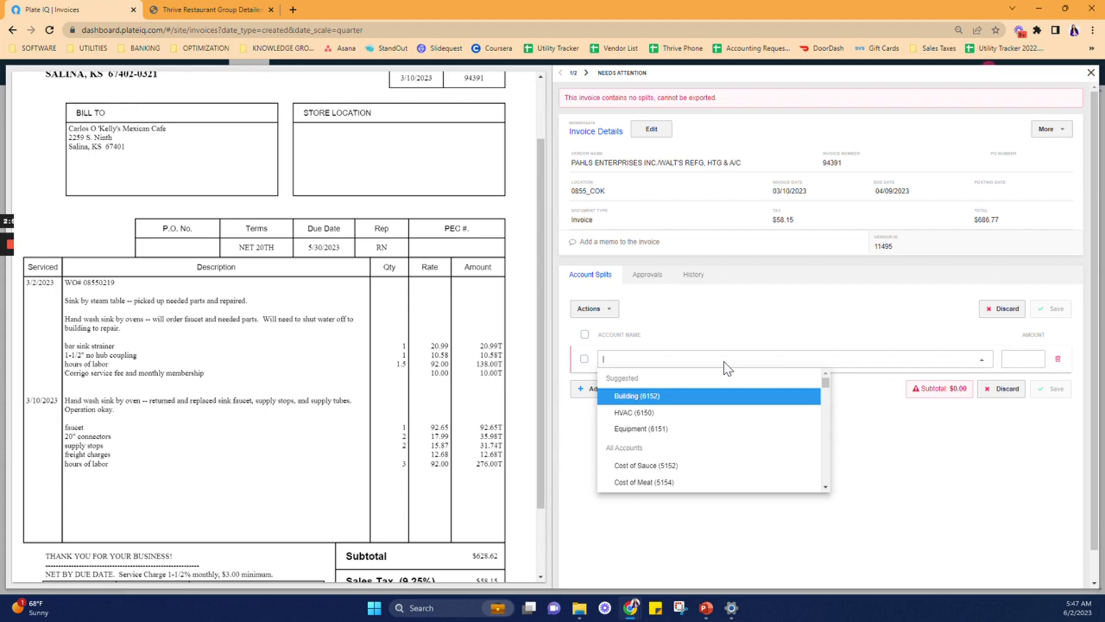
click(699, 431)
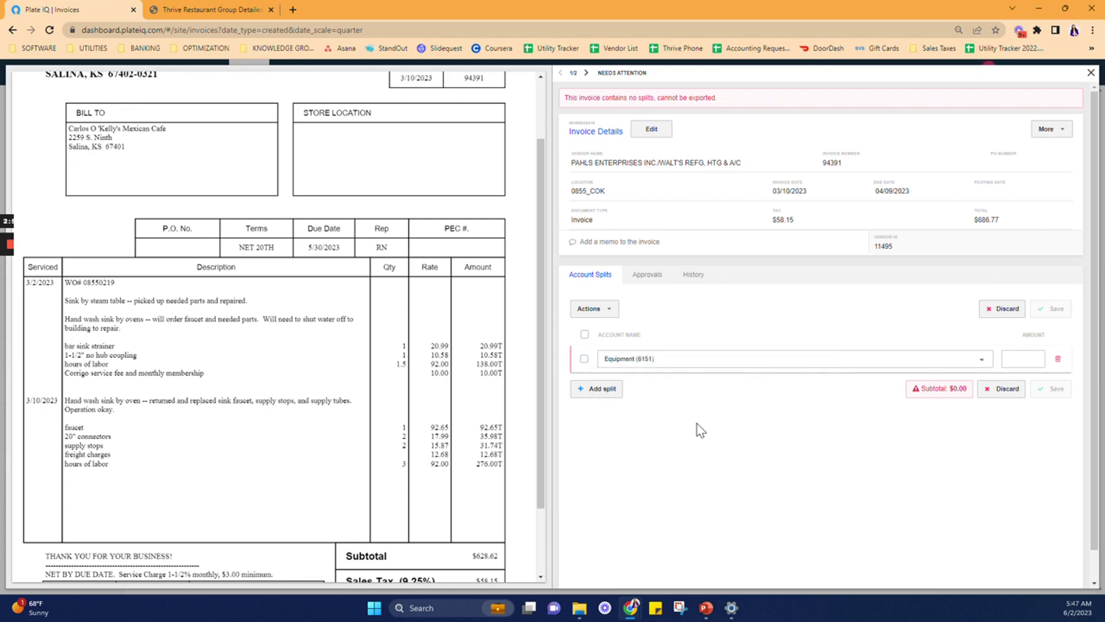
click(1024, 364)
text(343)
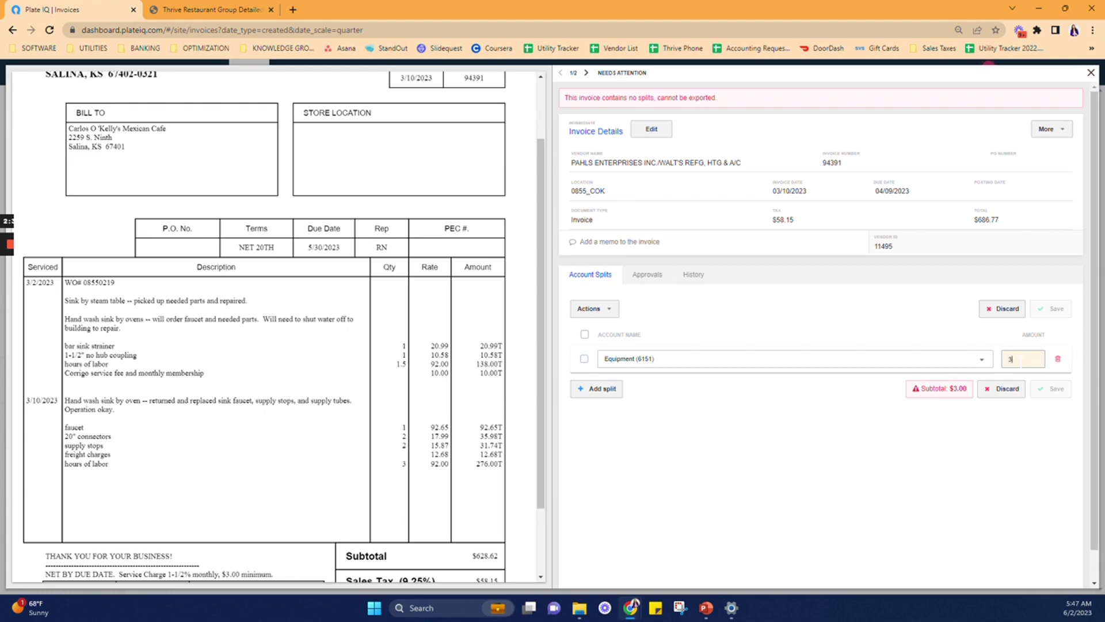
text(.38)
- Add a second account split for Building (6152) with an amount of 343.39, and save the invoice's splits
click(615, 391)
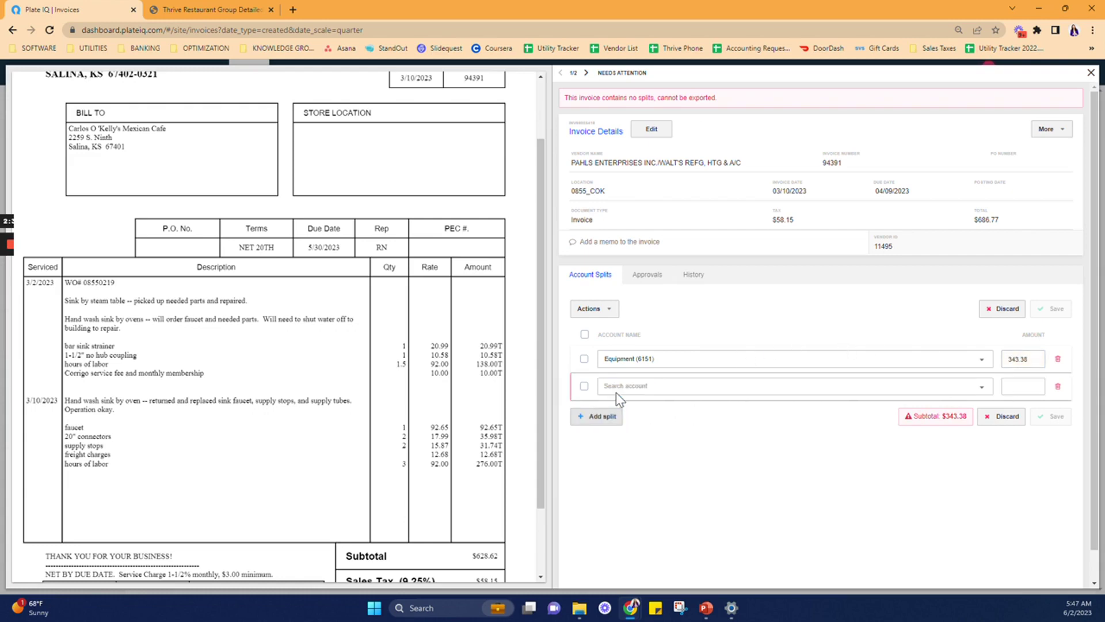
click(626, 386)
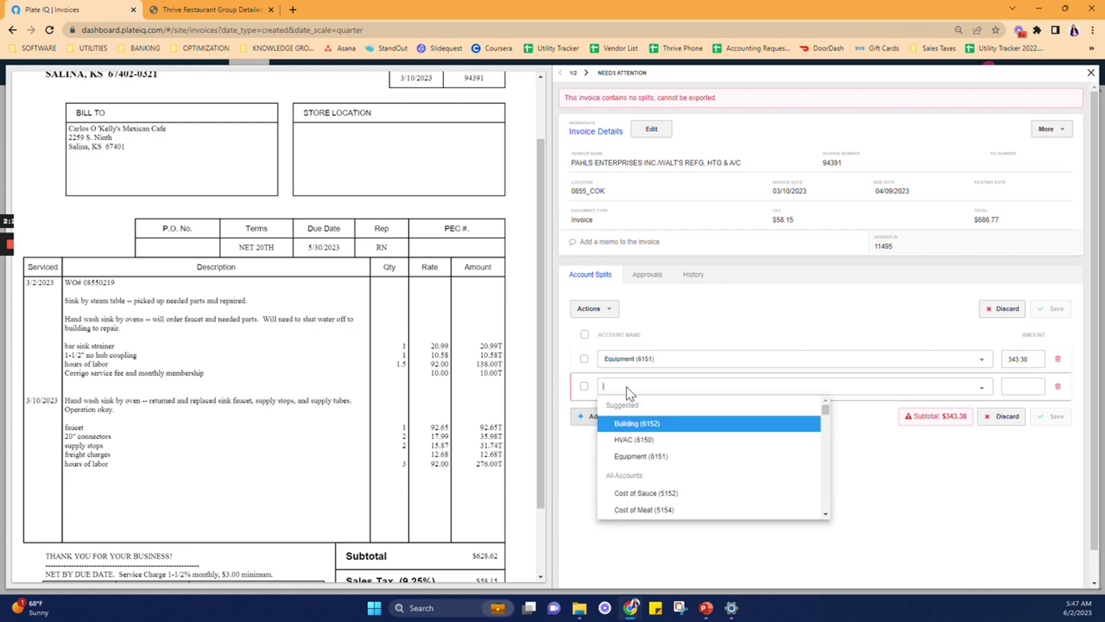
click(716, 431)
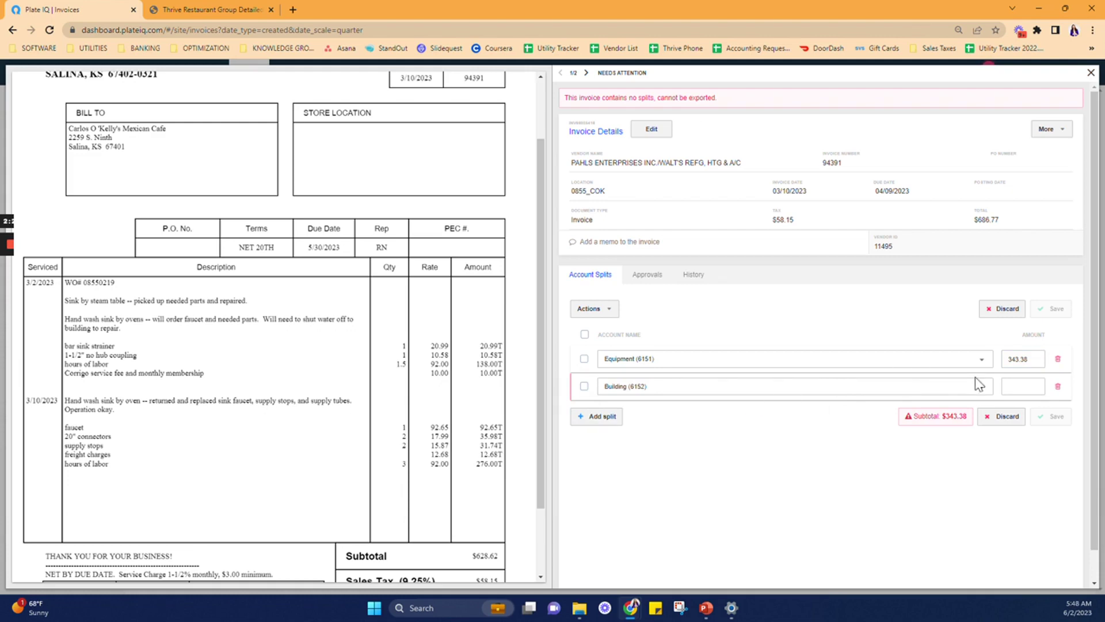
key(Tab)
text(343.3)
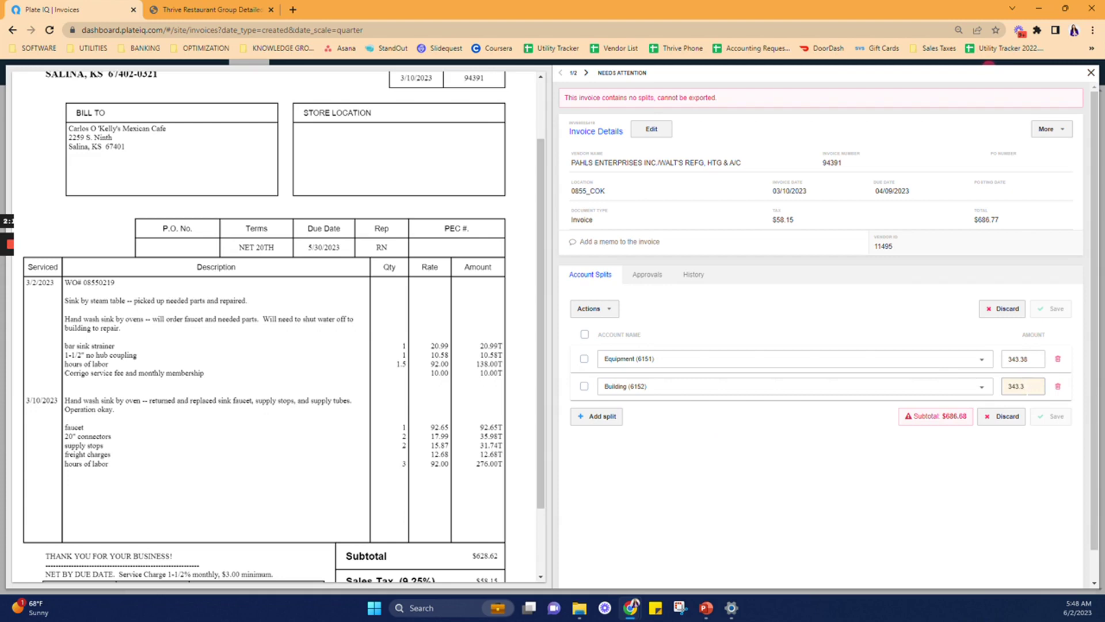
text(3)
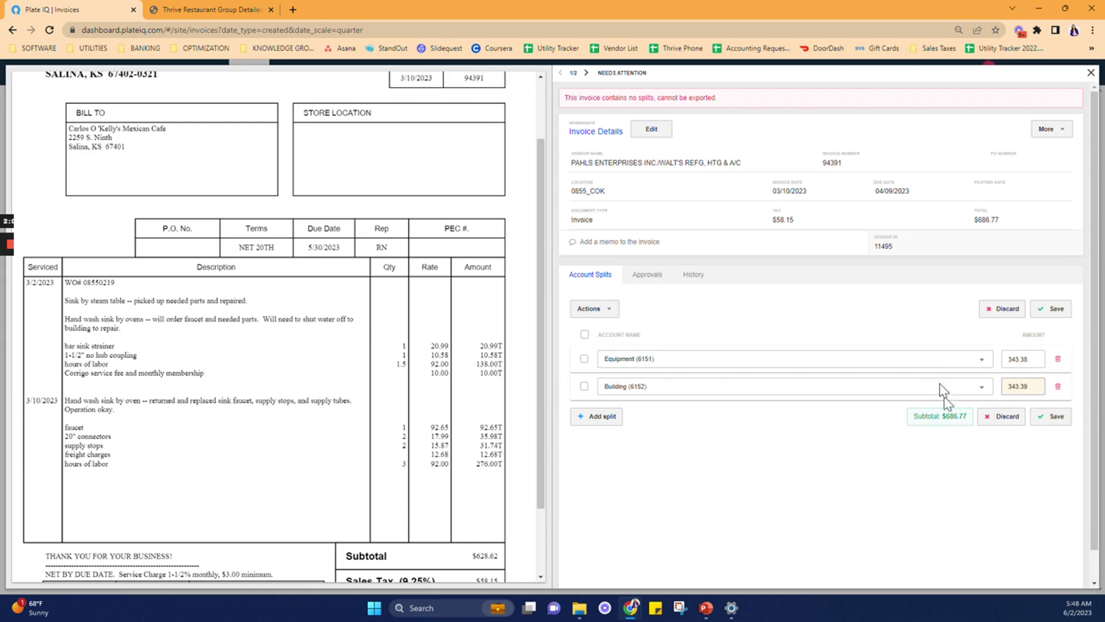
click(1059, 422)
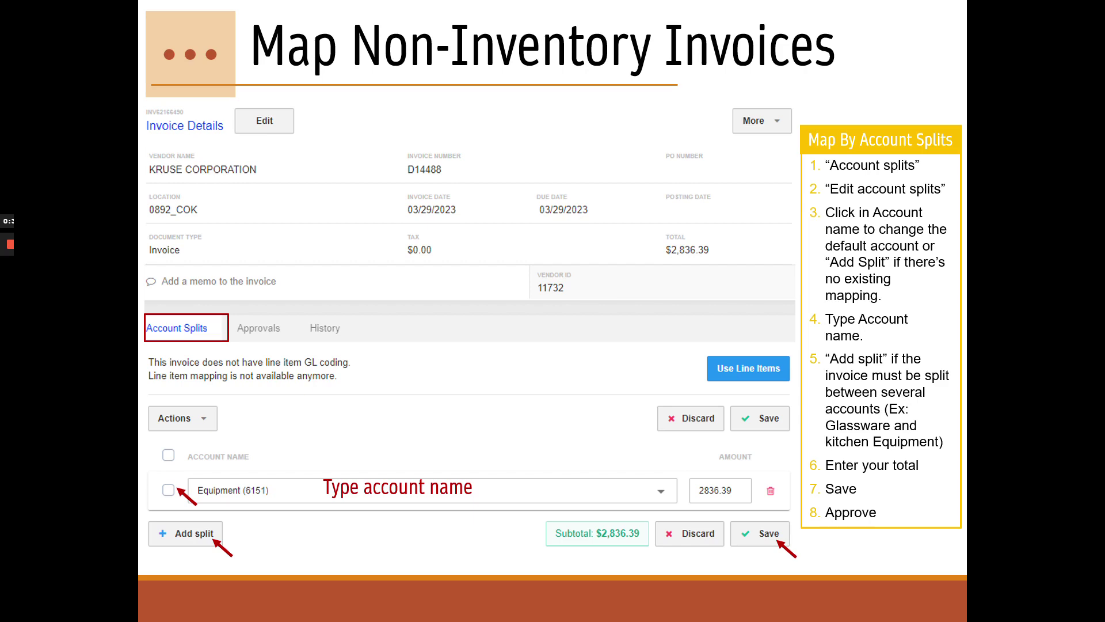
key(Right)
key(Right)
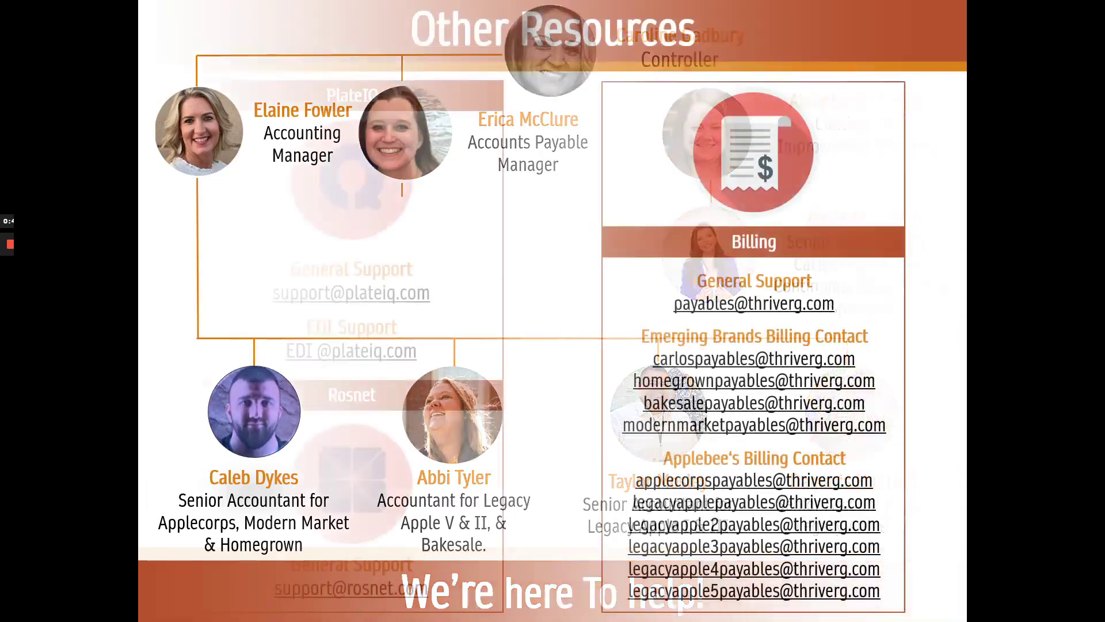